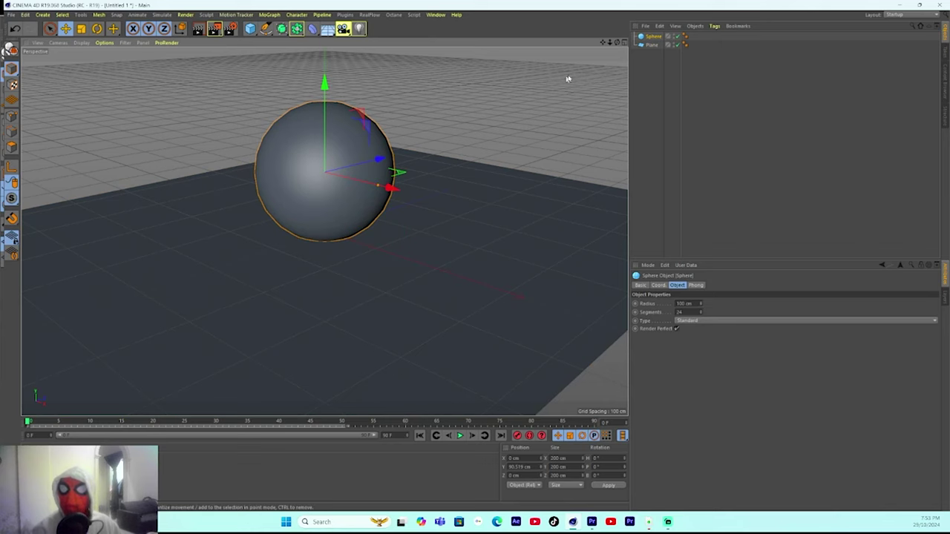
# - Raise the sphere to about 266 cm on Y and enlarge the plane to about 1433 by 1949 cm
pyautogui.moveTo(609, 42); pyautogui.dragTo(325, 57)
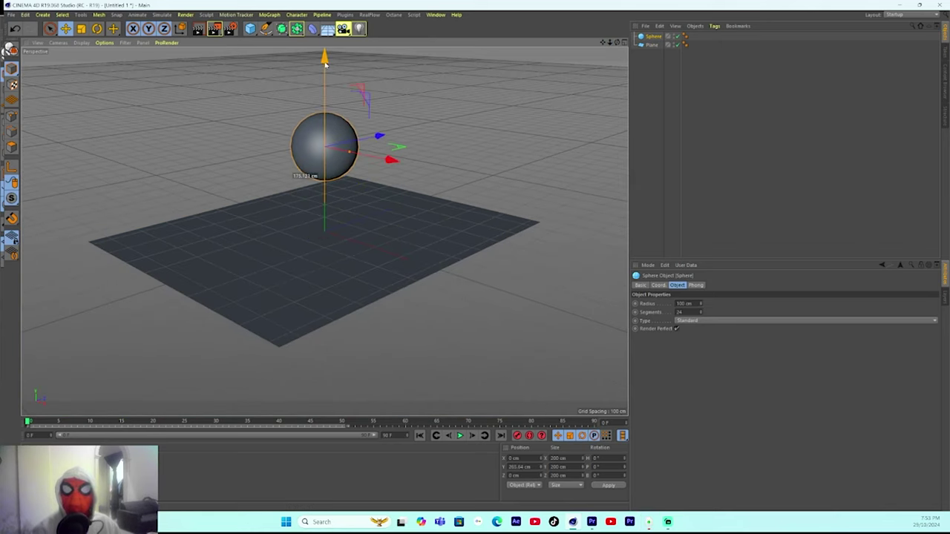
pyautogui.click(650, 46)
pyautogui.moveTo(439, 272); pyautogui.dragTo(468, 258)
pyautogui.moveTo(431, 195); pyautogui.dragTo(483, 161)
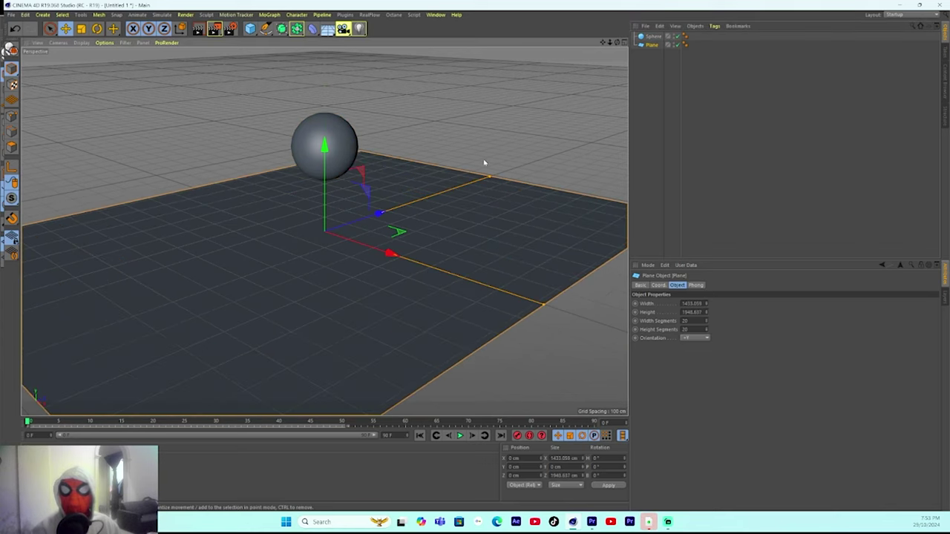
pyautogui.moveTo(617, 42)
pyautogui.mouseDown()
pyautogui.moveTo(617, 30)
pyautogui.moveTo(624, 43)
pyautogui.mouseUp()
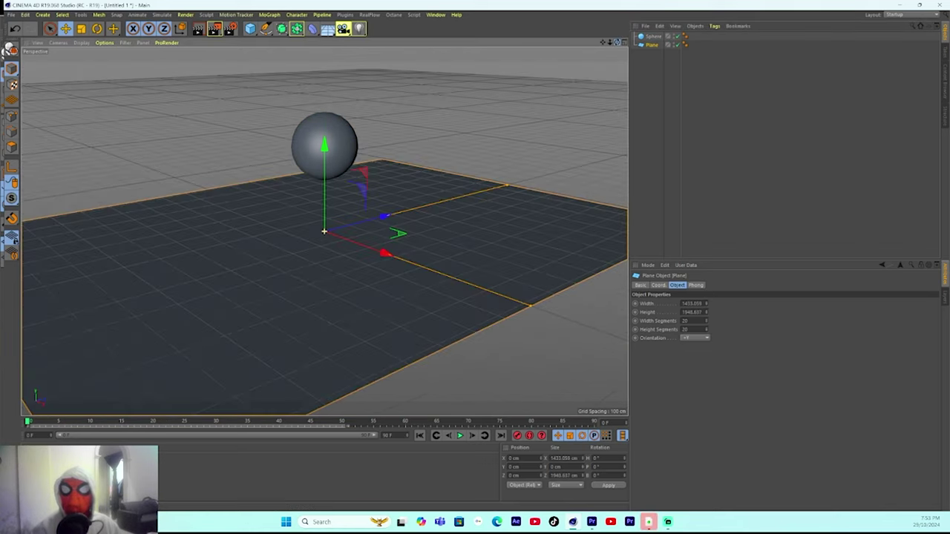
# - Add a Rigid Body simulation tag to the sphere
pyautogui.rightClick(651, 44)
pyautogui.moveTo(672, 105)
pyautogui.moveTo(679, 129)
pyautogui.click(785, 130)
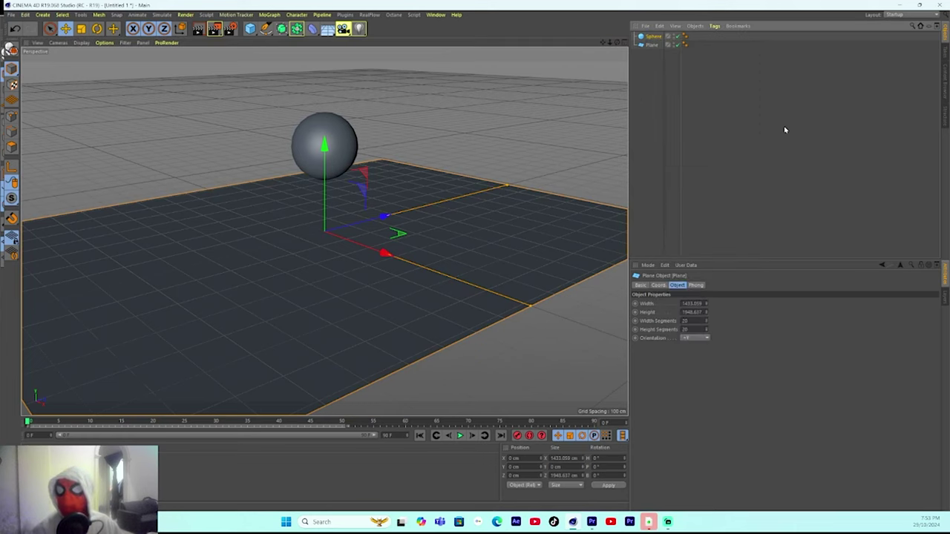
# - Add a Collider Body simulation tag to the plane and test the sphere's fall, returning to the first frame
pyautogui.rightClick(651, 49)
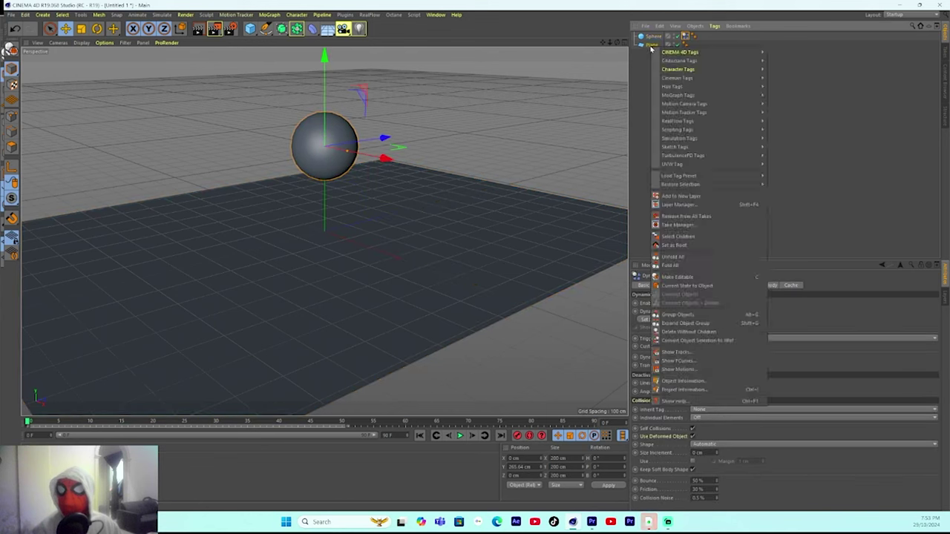
pyautogui.moveTo(680, 141)
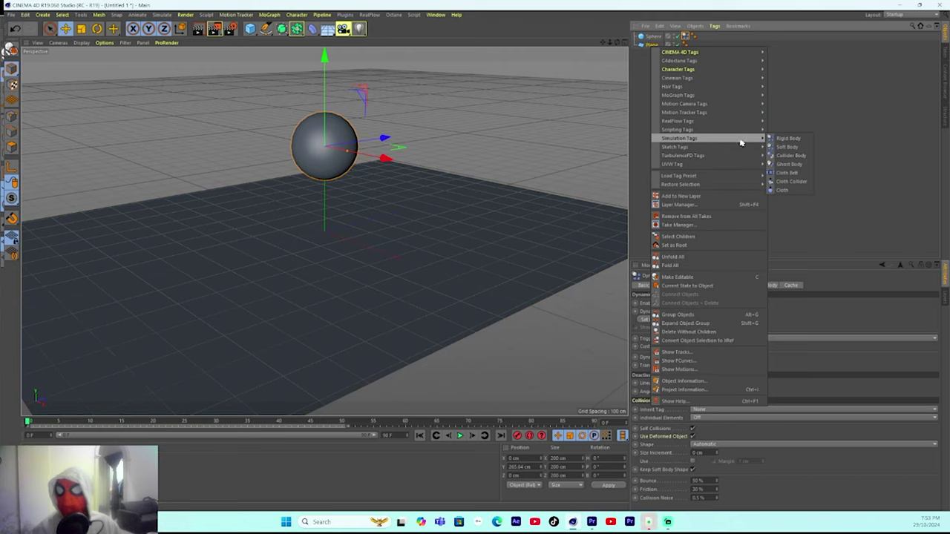
pyautogui.click(787, 147)
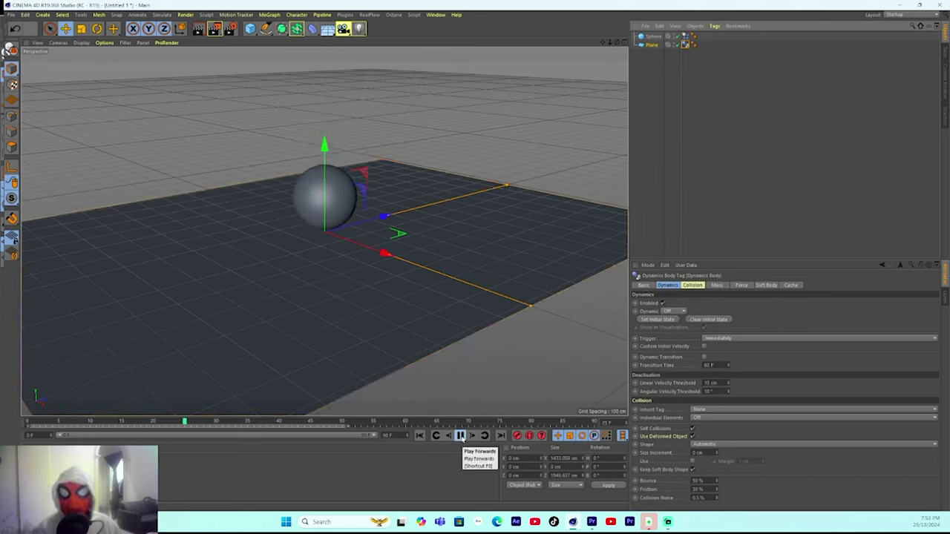
pyautogui.click(460, 437)
pyautogui.click(418, 437)
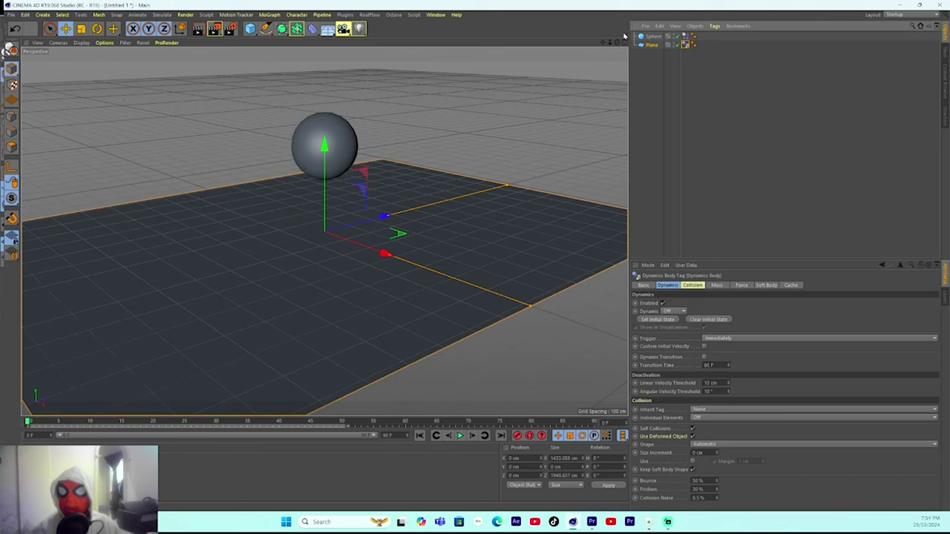
# - Raise the sphere higher above the plane and play the simulation to check its drop
pyautogui.moveTo(611, 46); pyautogui.dragTo(611, 45)
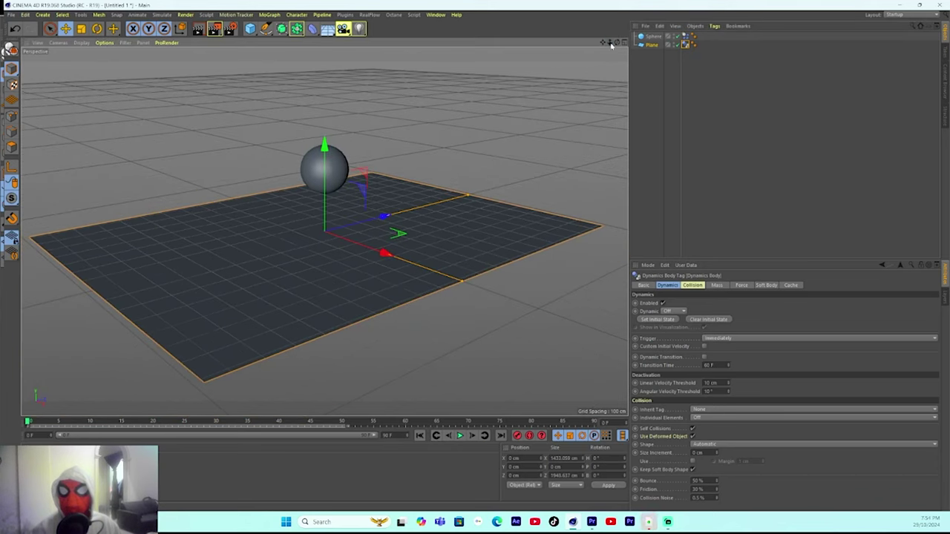
pyautogui.click(324, 168)
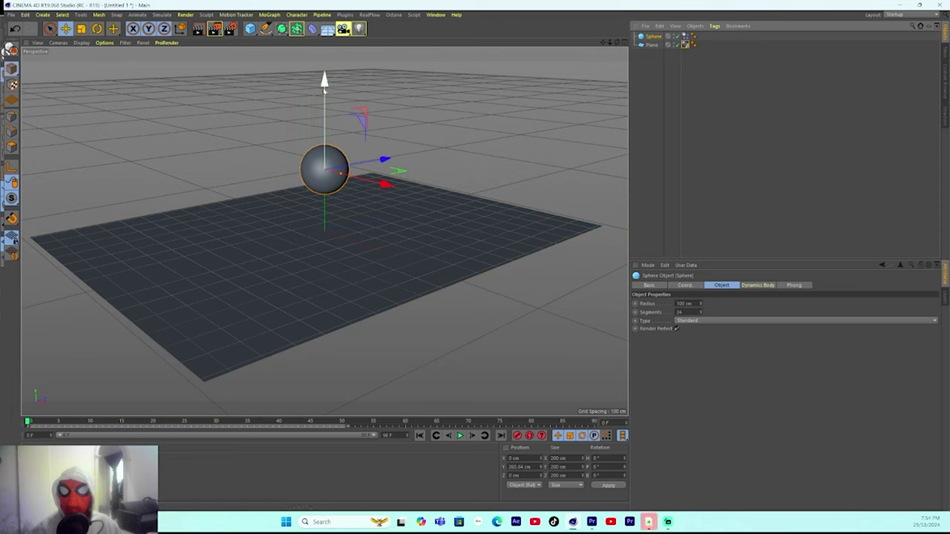
pyautogui.moveTo(323, 78); pyautogui.dragTo(324, 39)
pyautogui.moveTo(324, 152); pyautogui.dragTo(323, 125)
pyautogui.click(459, 436)
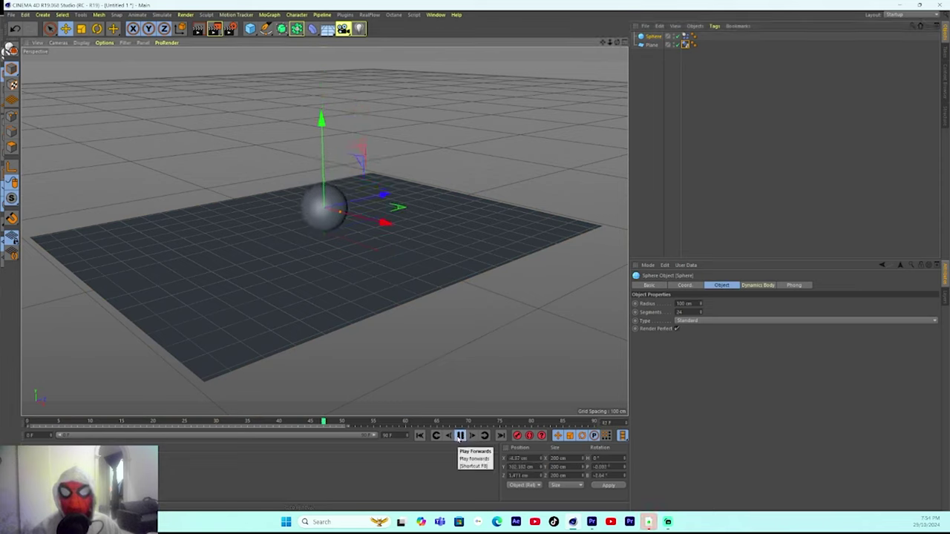
pyautogui.click(460, 437)
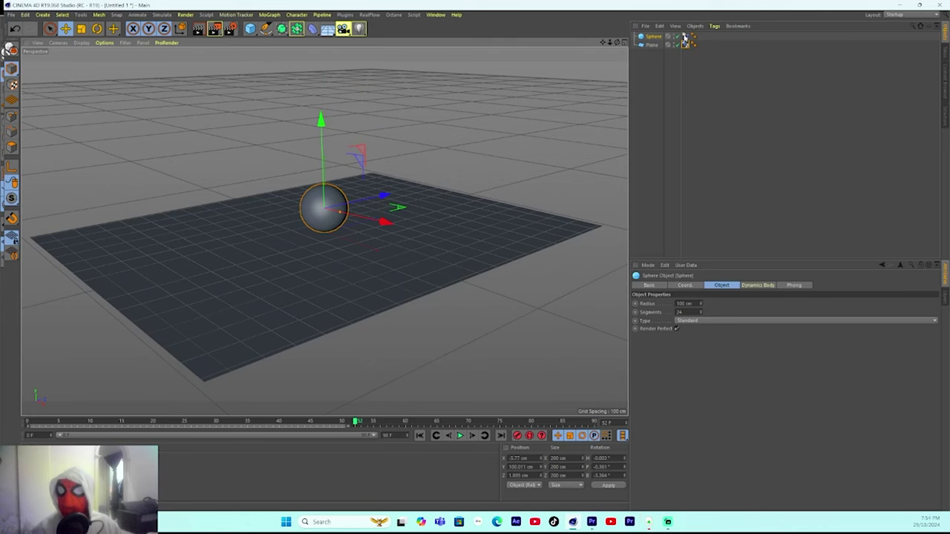
# - Set the bounce of the sphere's Dynamics Body tag to 225% and replay the simulation from the start
pyautogui.click(684, 37)
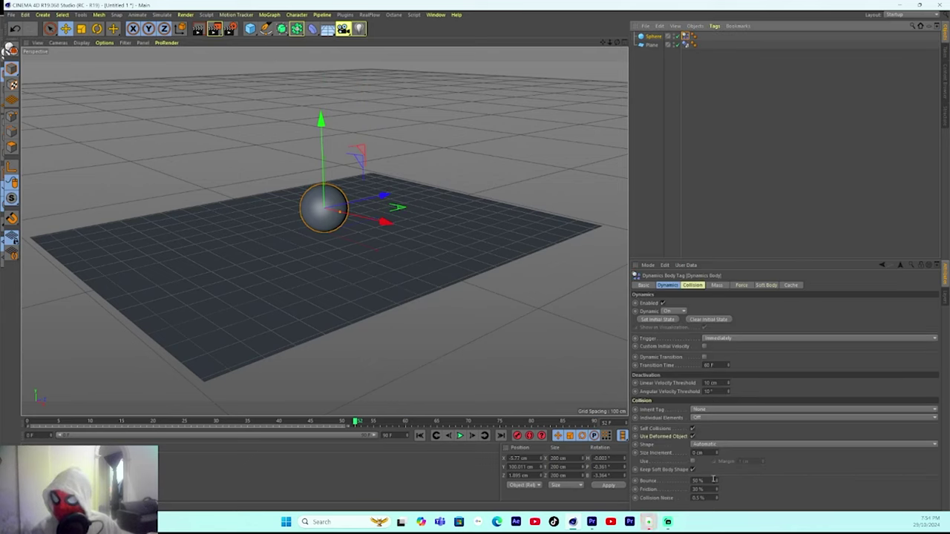
pyautogui.moveTo(717, 481); pyautogui.dragTo(769, 481)
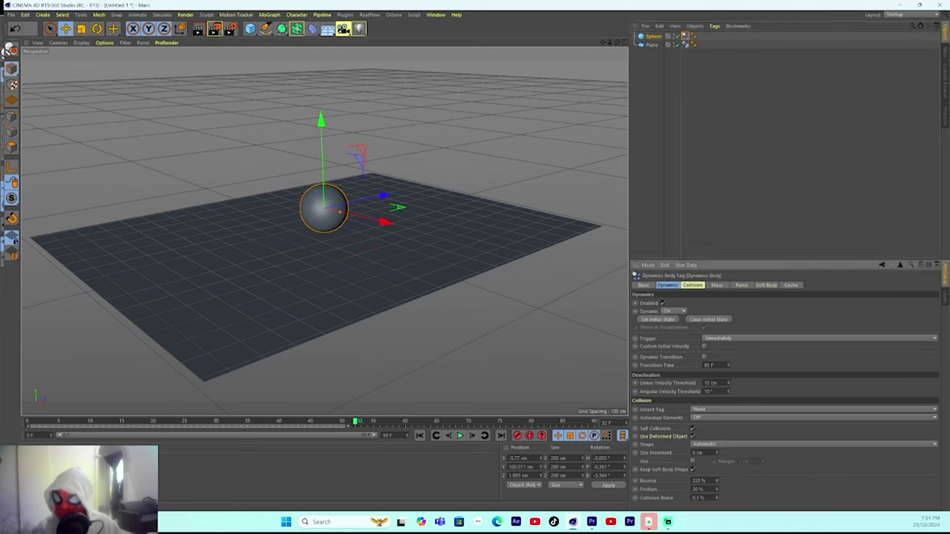
pyautogui.click(420, 437)
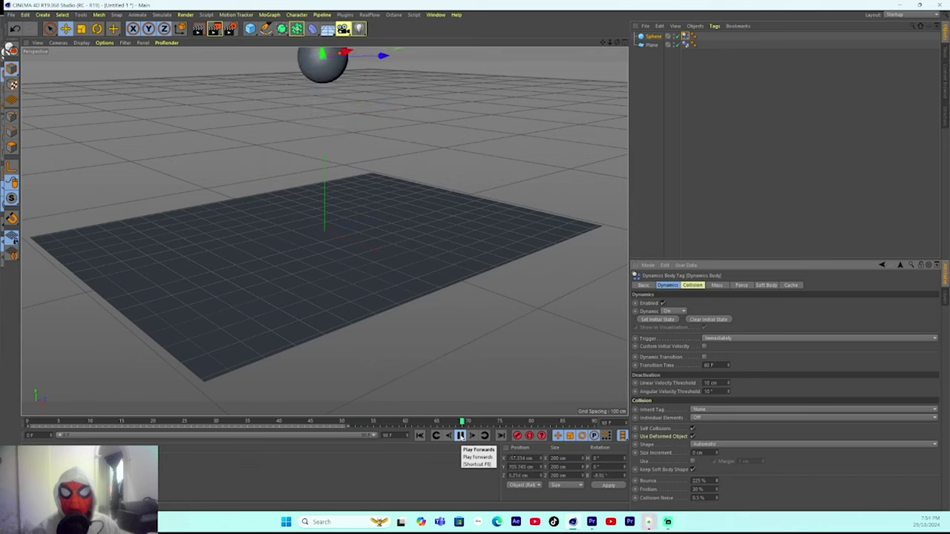
pyautogui.click(460, 437)
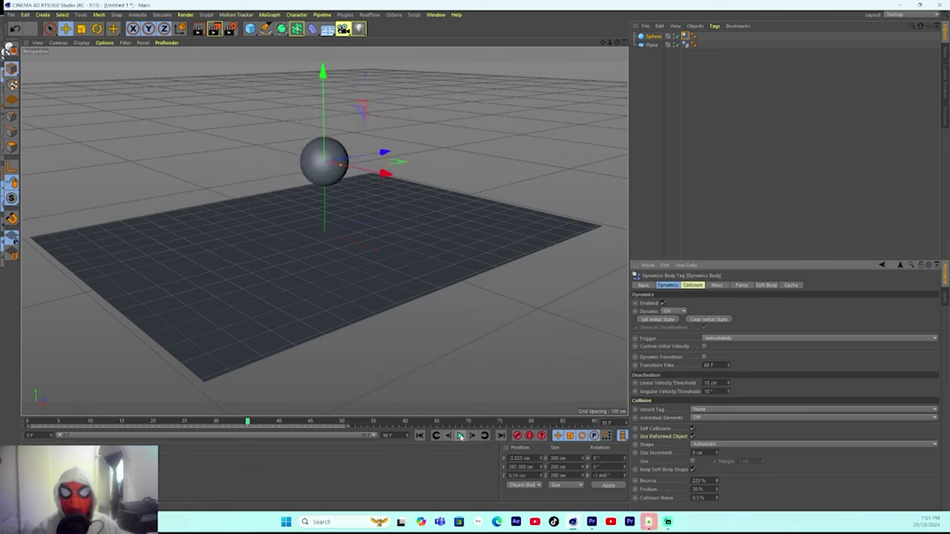
# - Extend the end of the animation to frame 247 and play the simulation over the longer range
pyautogui.moveTo(406, 438); pyautogui.dragTo(378, 438)
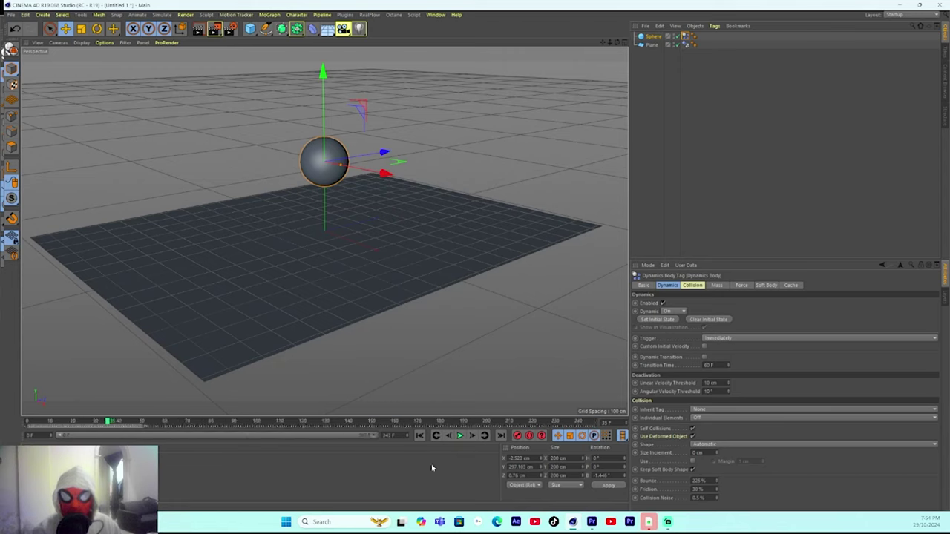
pyautogui.click(461, 436)
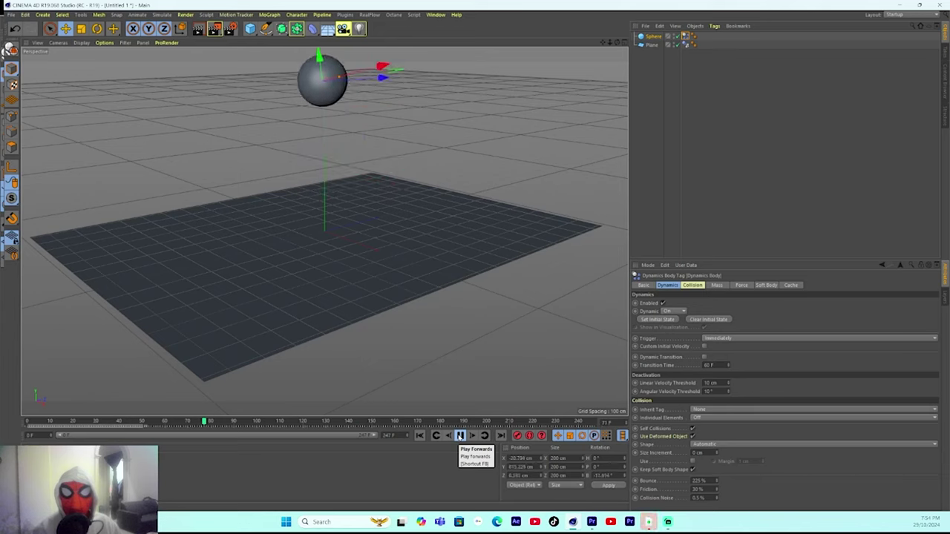
pyautogui.click(460, 436)
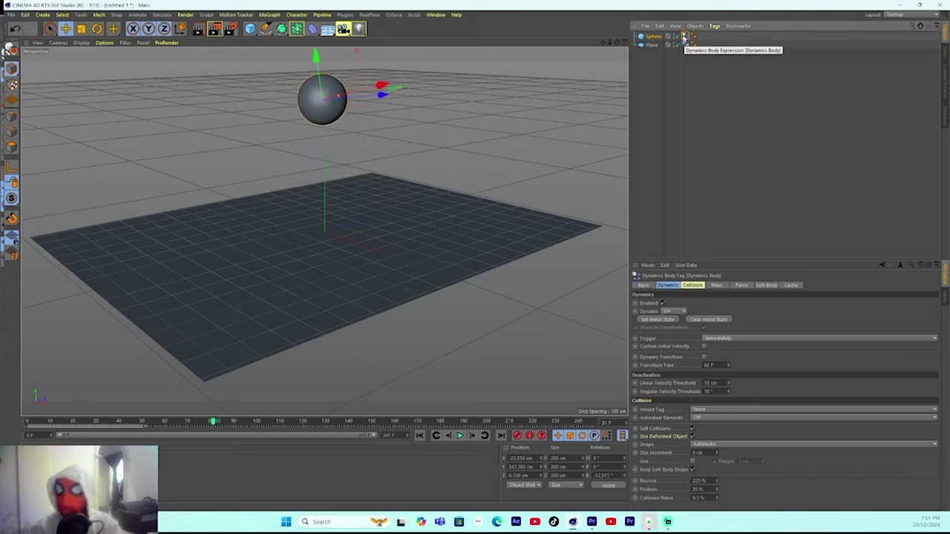
# - Try playing the animation with the sphere's Dynamics Body tag deleted, and undo the deletion
pyautogui.press('Delete')
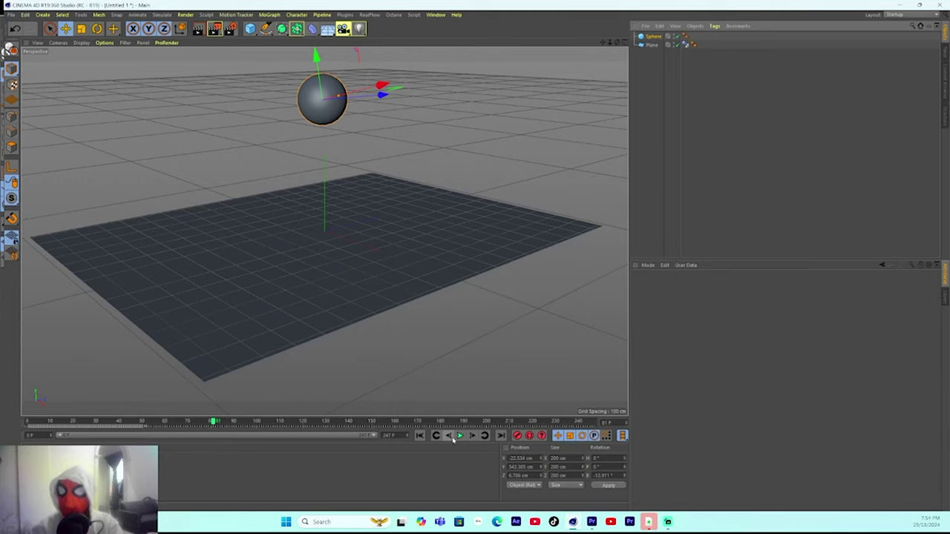
pyautogui.click(459, 437)
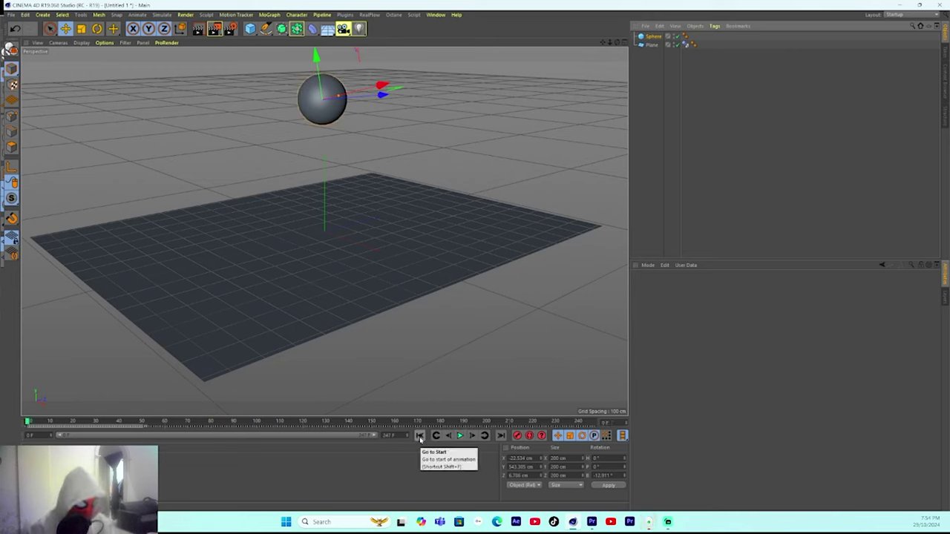
pyautogui.hotkey('ctrl', 'z')
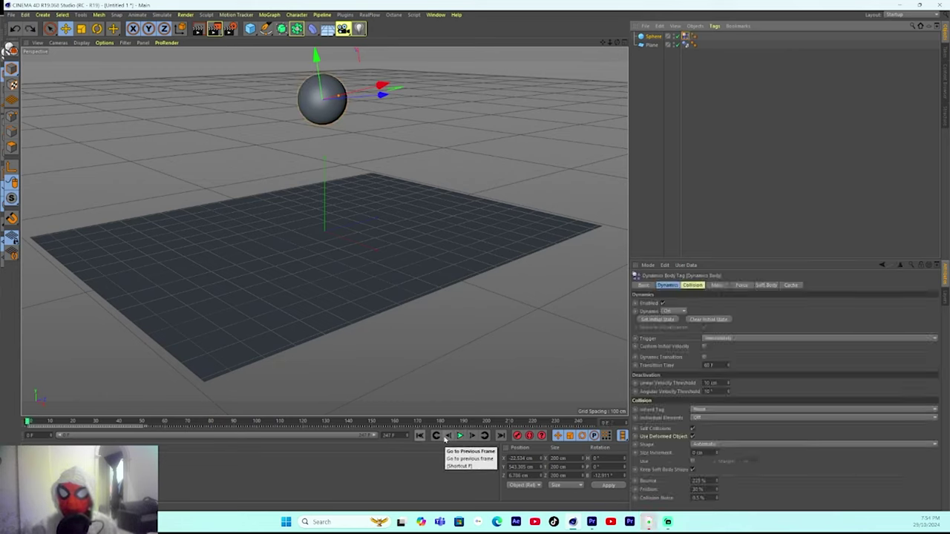
# - Play the simulation with the sphere's restored tag and return to the first frame
pyautogui.click(459, 437)
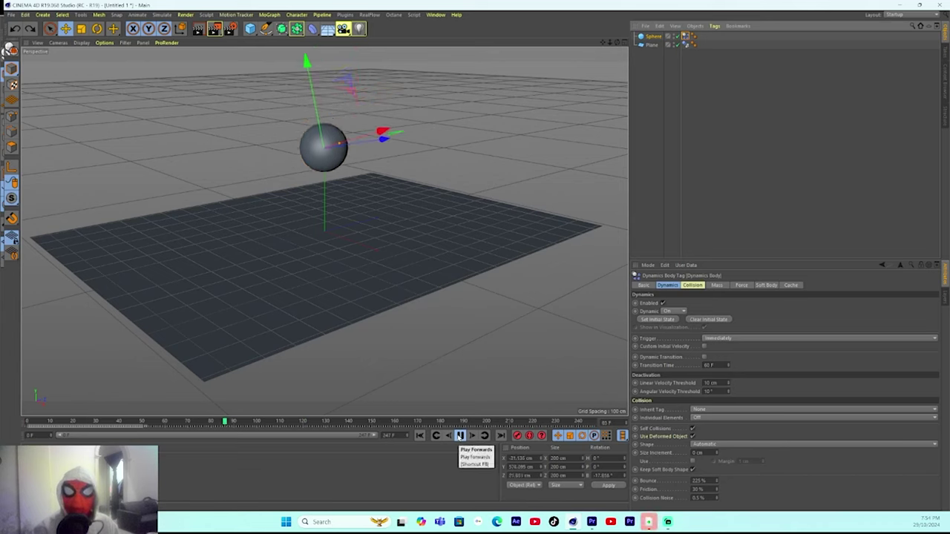
pyautogui.click(459, 437)
pyautogui.click(419, 436)
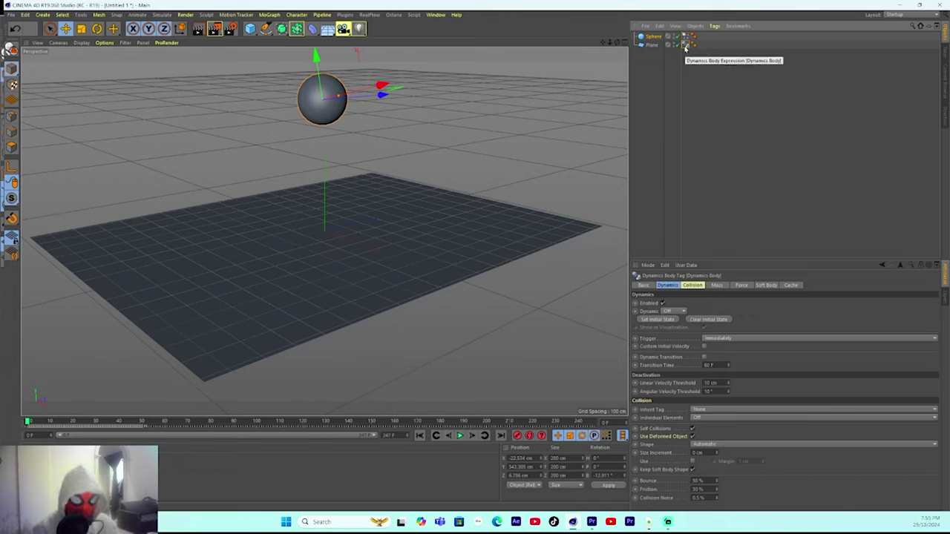
# - Delete the plane's Dynamics Body tag and play the animation without it, returning to the first frame
pyautogui.click(685, 48)
pyautogui.click(459, 436)
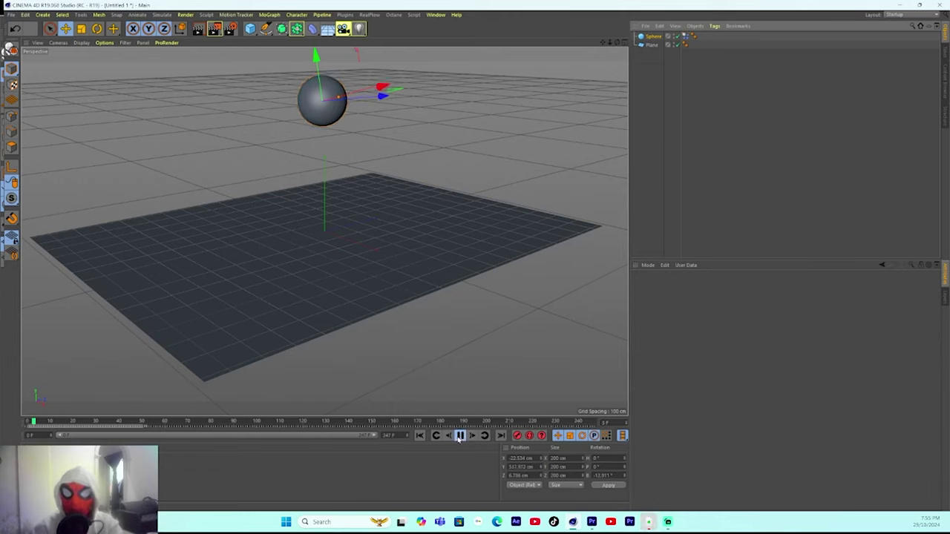
pyautogui.click(460, 436)
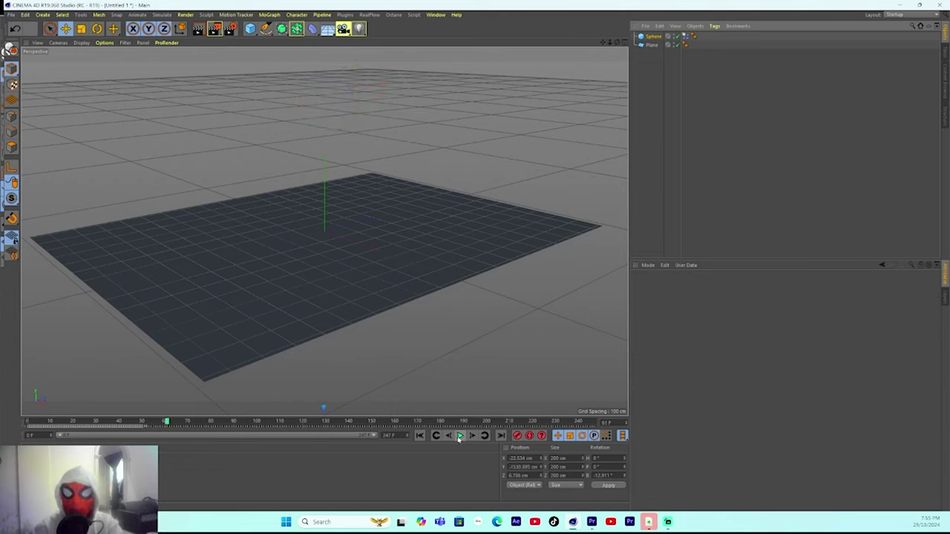
pyautogui.click(420, 437)
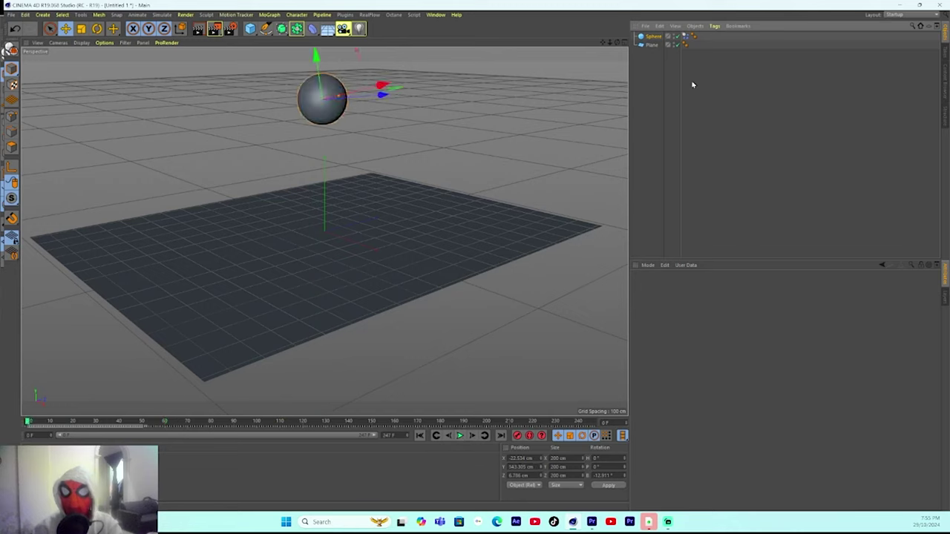
# - Add a Collider Body simulation tag to the plane again and play the simulation to check the bounce
pyautogui.click(654, 49)
pyautogui.press('Up')
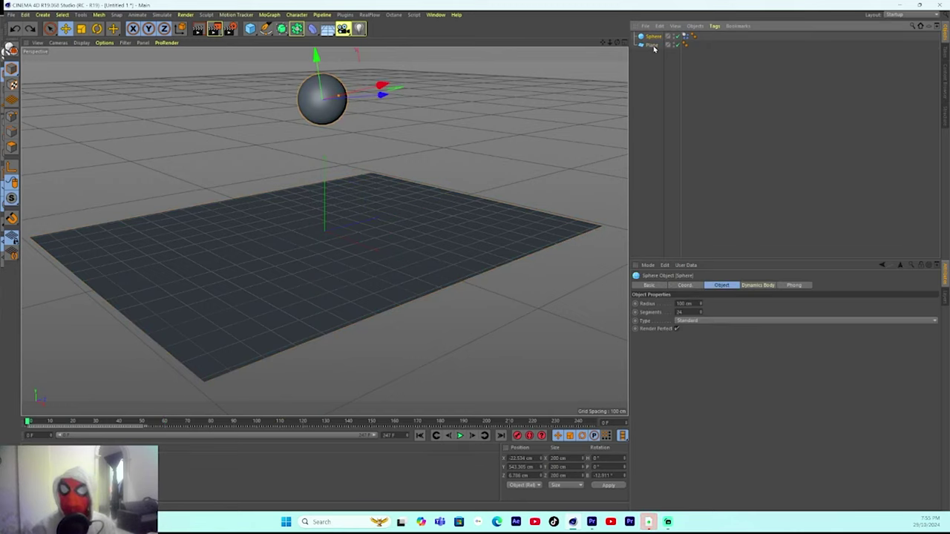
pyautogui.click(648, 46)
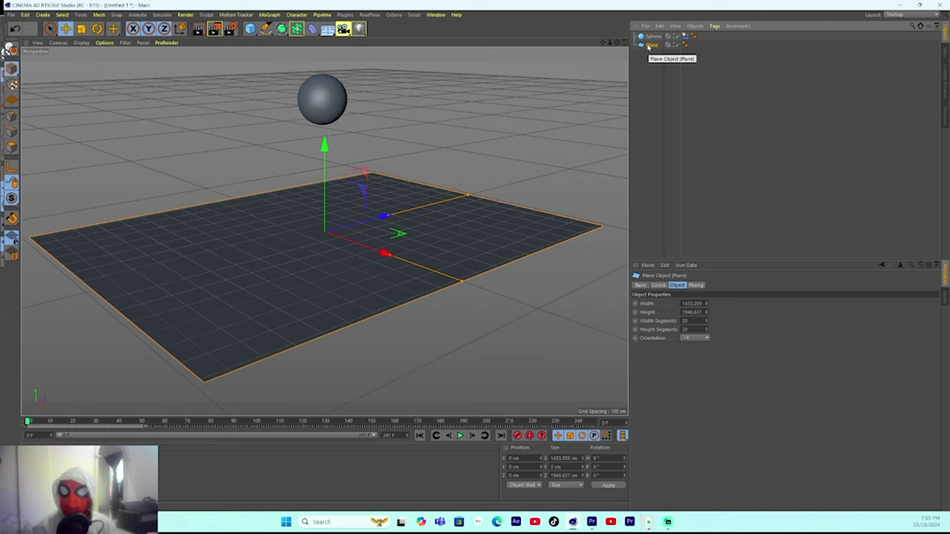
pyautogui.press('Up')
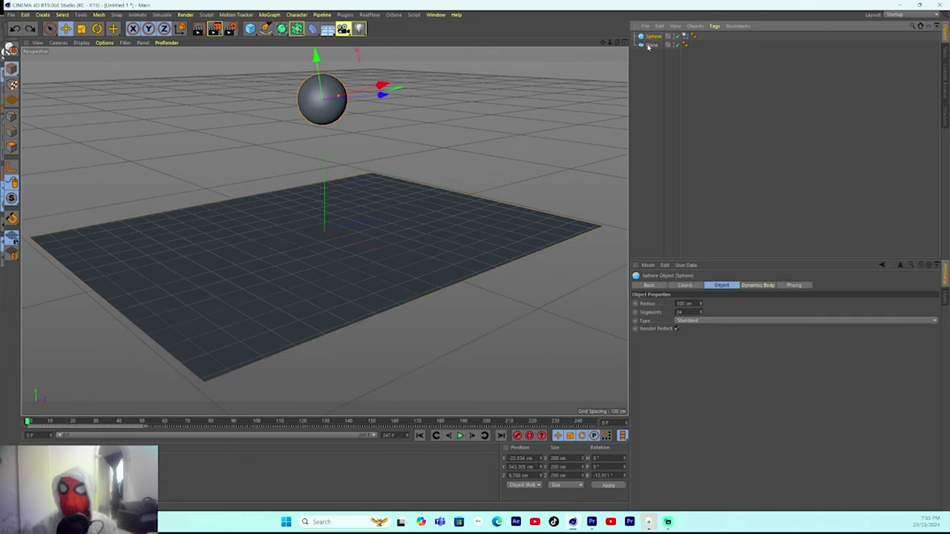
pyautogui.click(648, 46)
pyautogui.rightClick(648, 46)
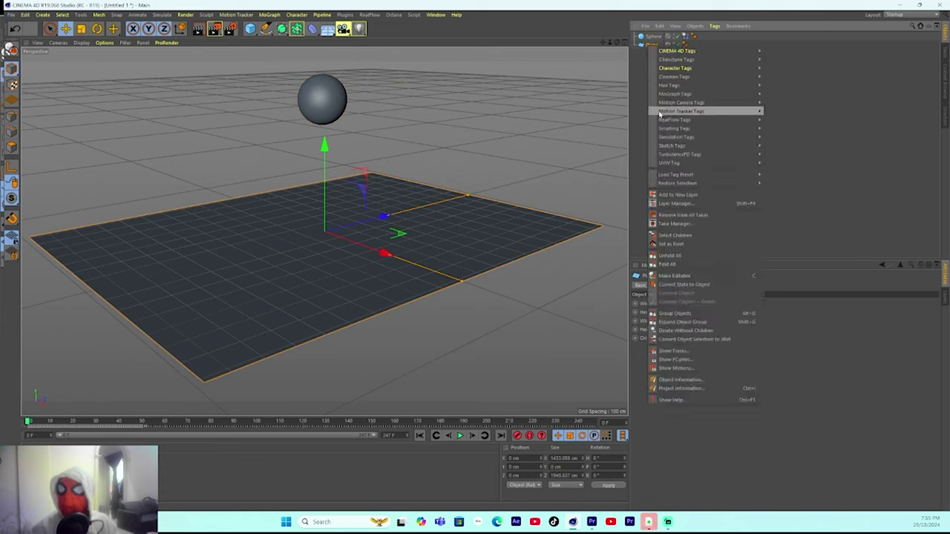
pyautogui.moveTo(743, 137)
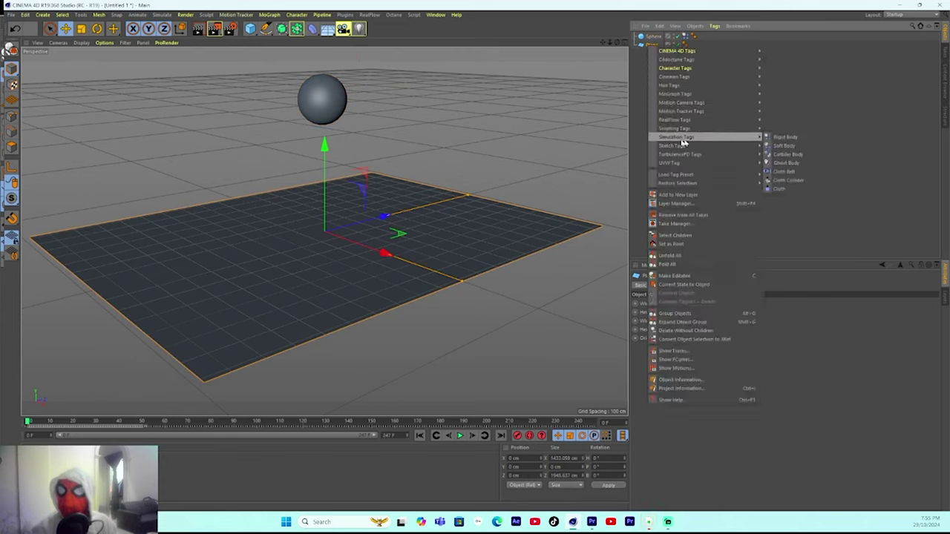
pyautogui.click(788, 154)
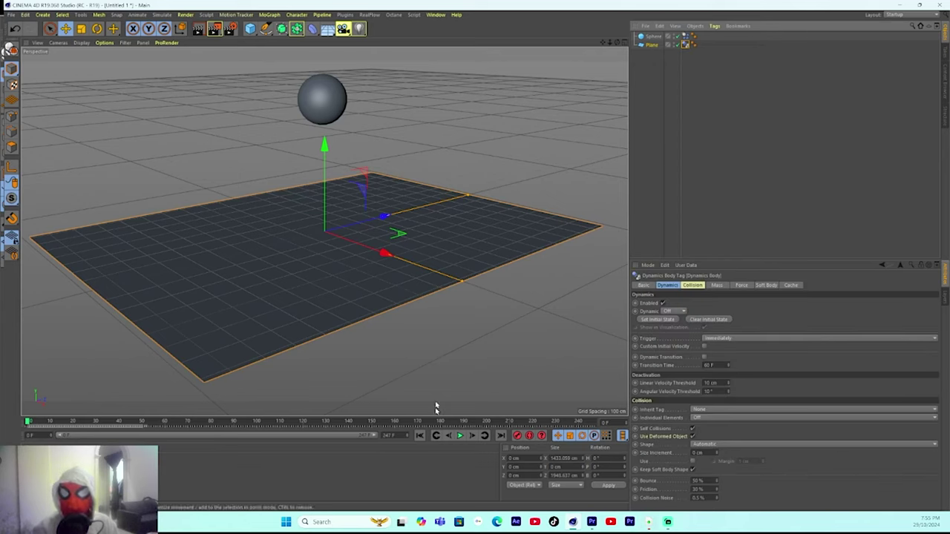
pyautogui.click(460, 436)
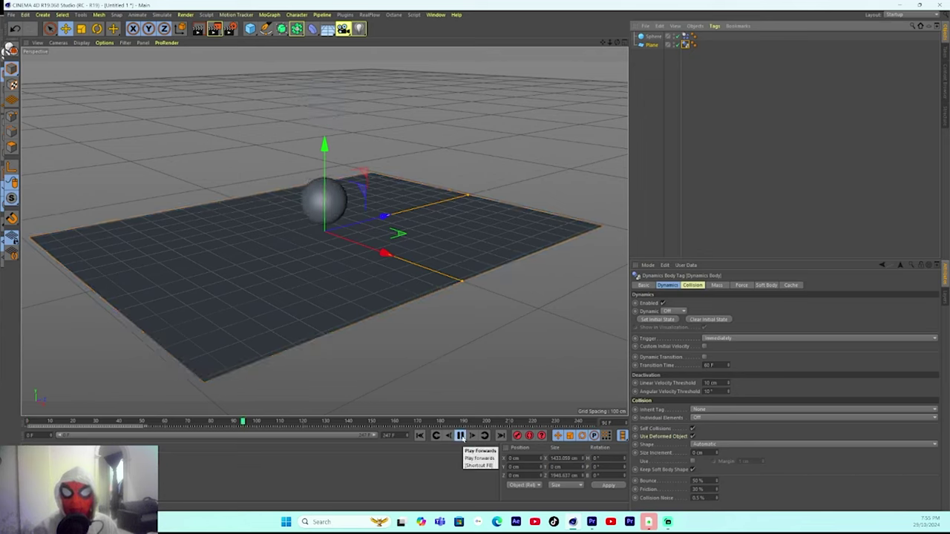
pyautogui.click(460, 436)
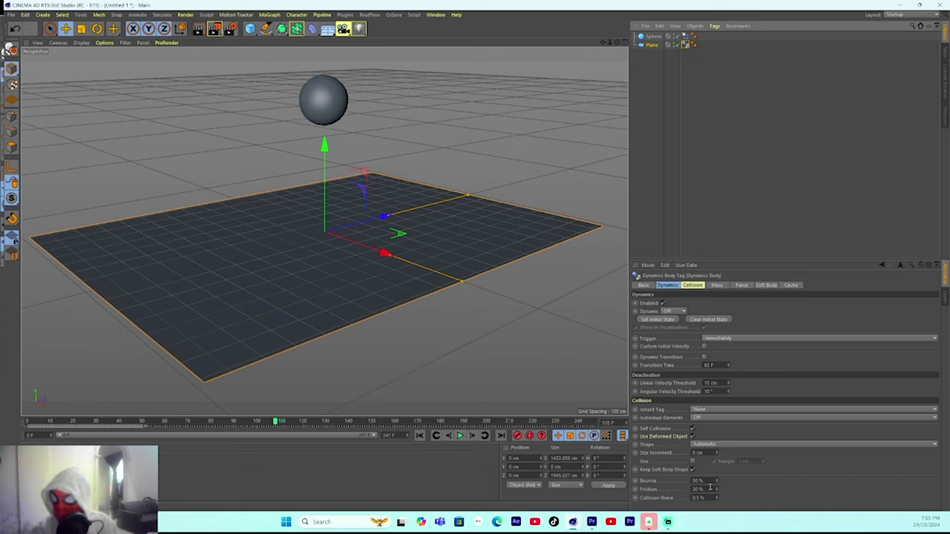
# - Set the collision Bounce of the plane's Dynamics Body tag to 265% and play the simulation twice, returning to the first frame
pyautogui.rightClick(650, 487)
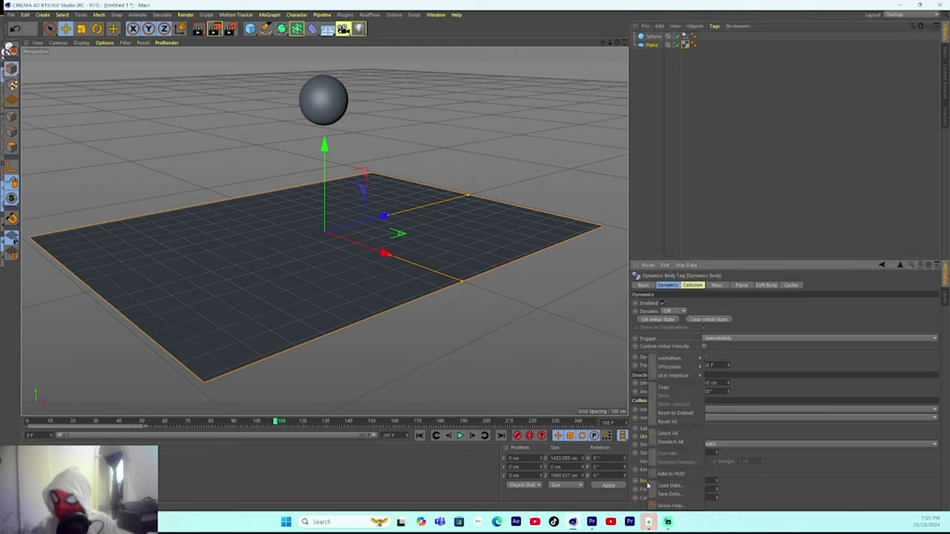
pyautogui.click(685, 413)
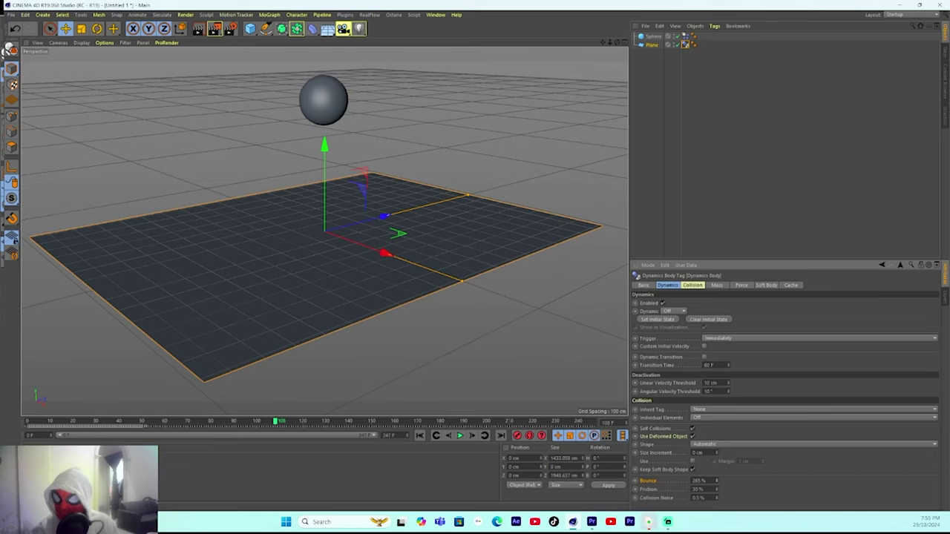
pyautogui.click(421, 437)
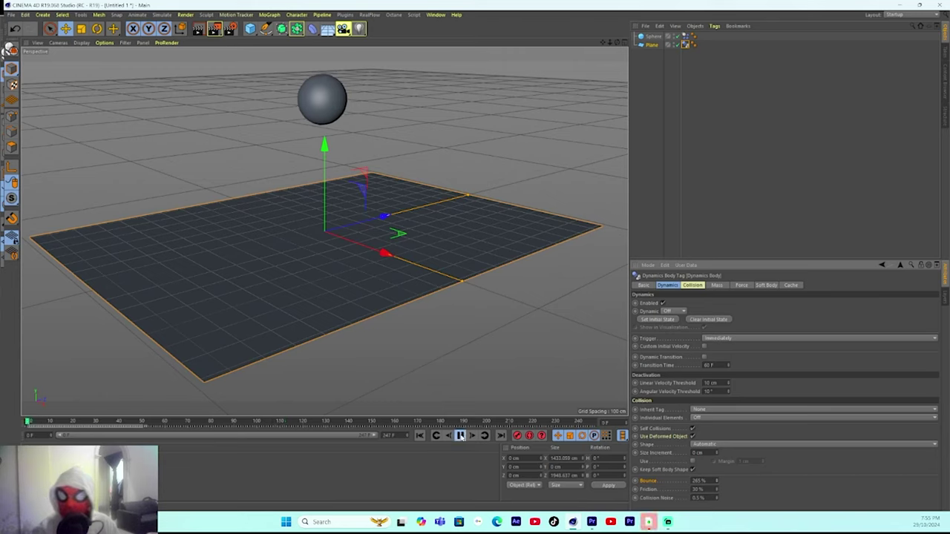
pyautogui.click(460, 436)
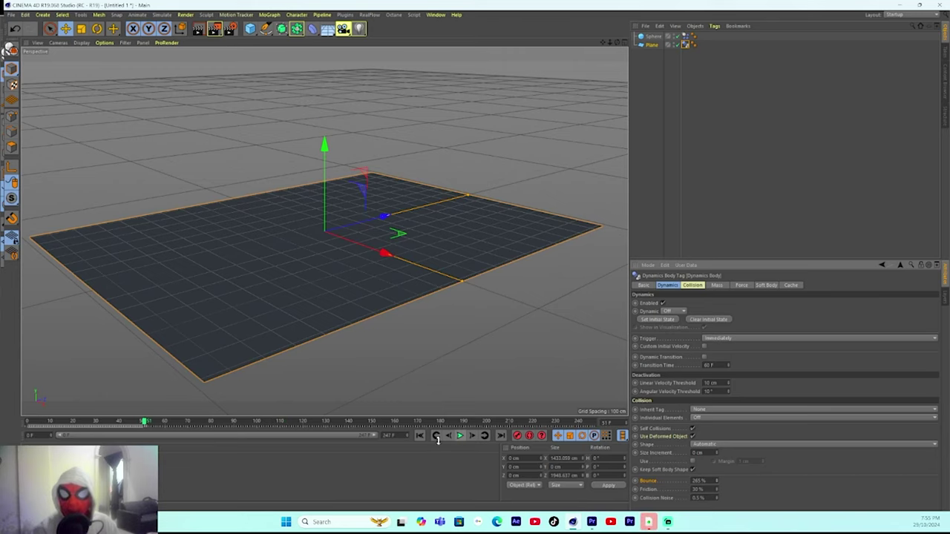
pyautogui.click(419, 436)
pyautogui.click(460, 436)
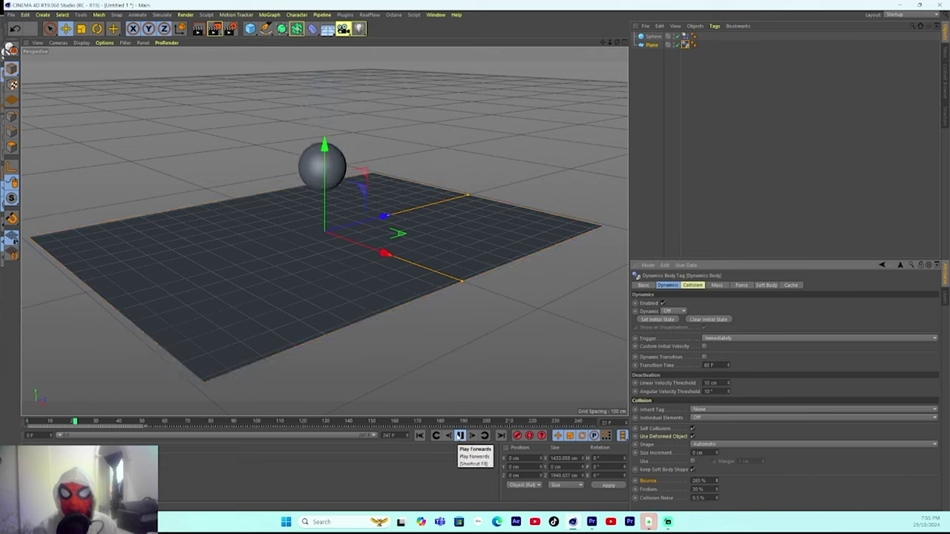
pyautogui.click(460, 436)
pyautogui.click(419, 436)
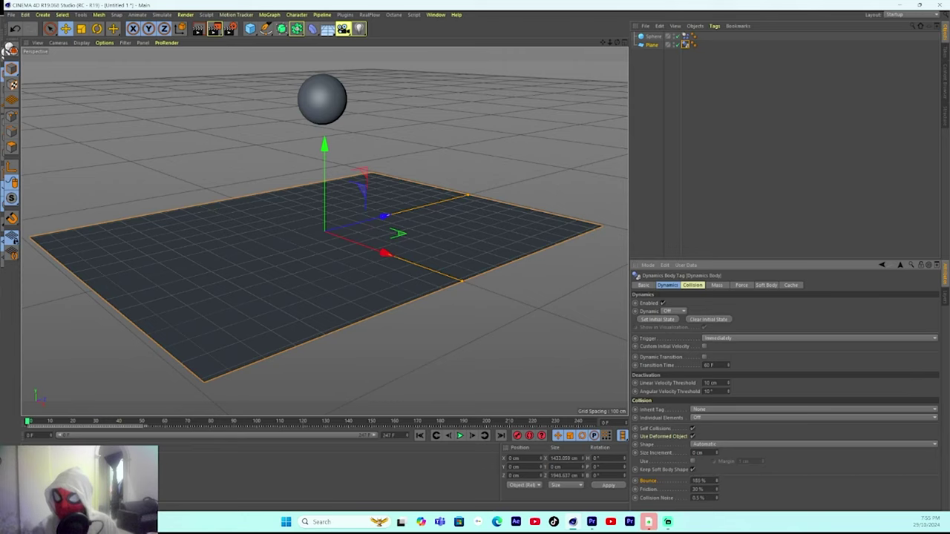
# - Lower the plane tag's collision Bounce and replay the simulation, returning to the first frame
pyautogui.click(460, 437)
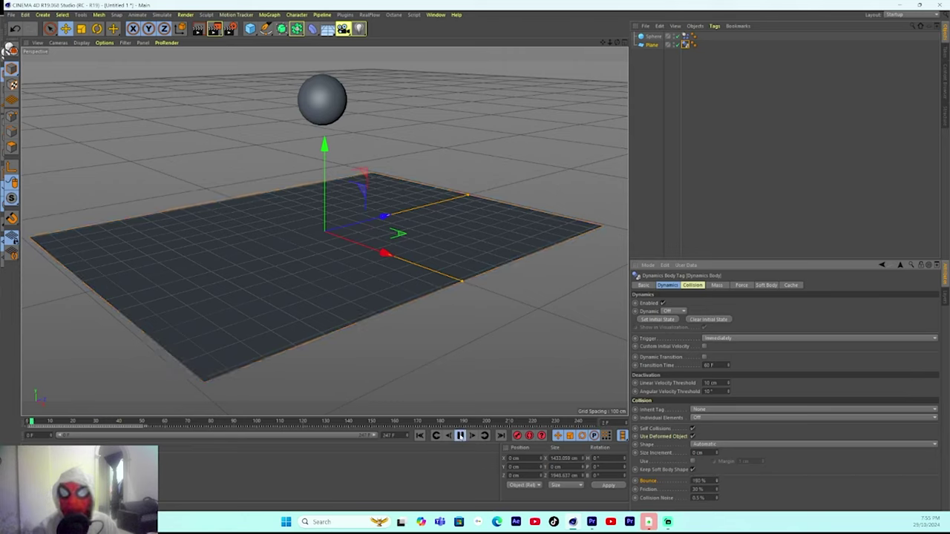
pyautogui.click(461, 437)
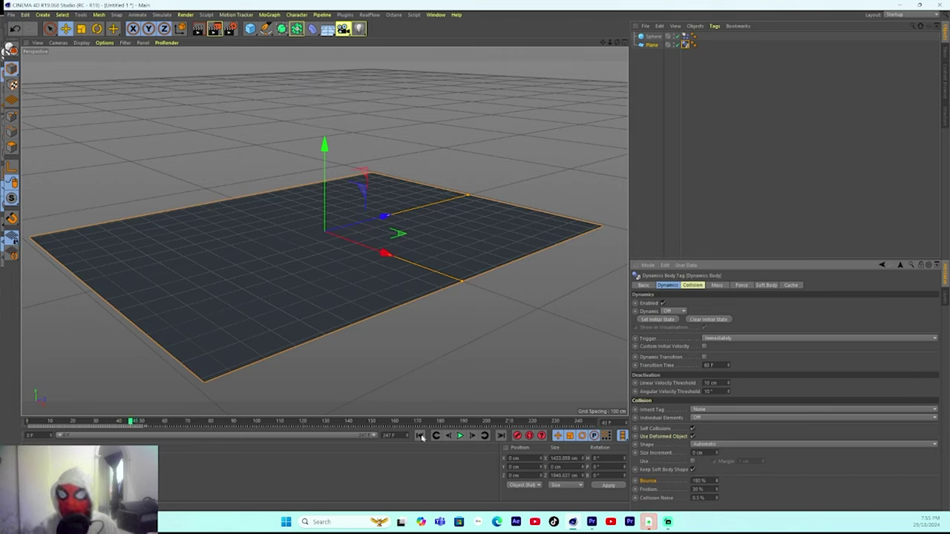
pyautogui.click(420, 436)
# - Reset the plane tag's collision Bounce to its default of 50% and play the simulation, returning to the first frame
pyautogui.rightClick(647, 483)
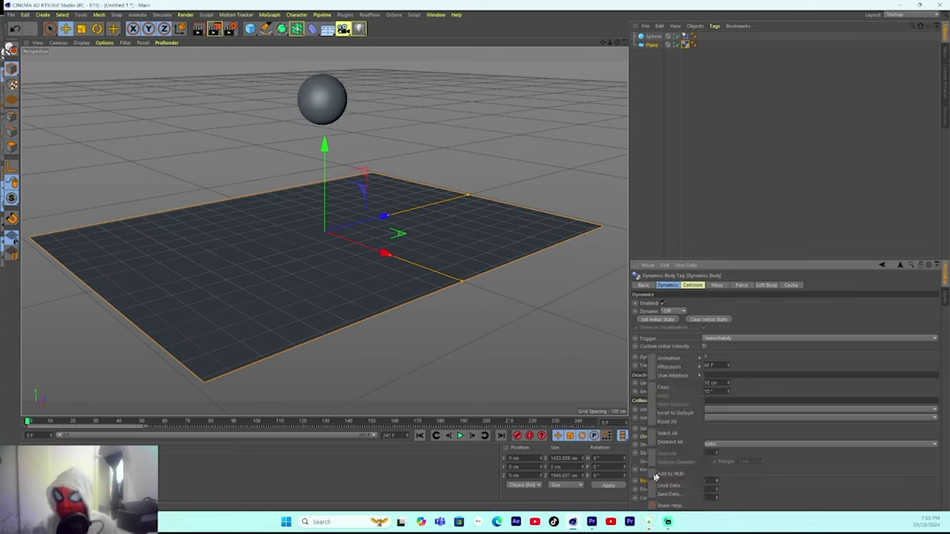
pyautogui.click(658, 418)
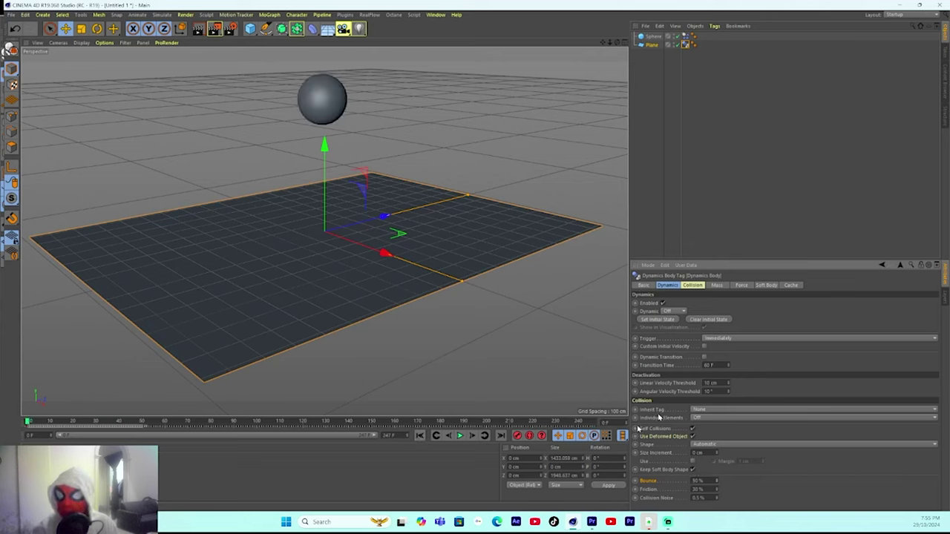
pyautogui.click(460, 437)
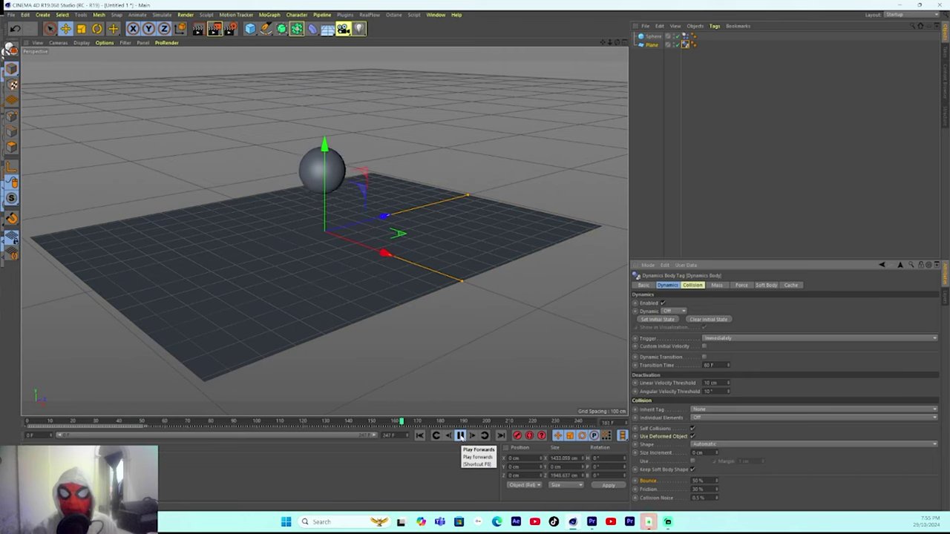
pyautogui.click(460, 436)
pyautogui.click(419, 436)
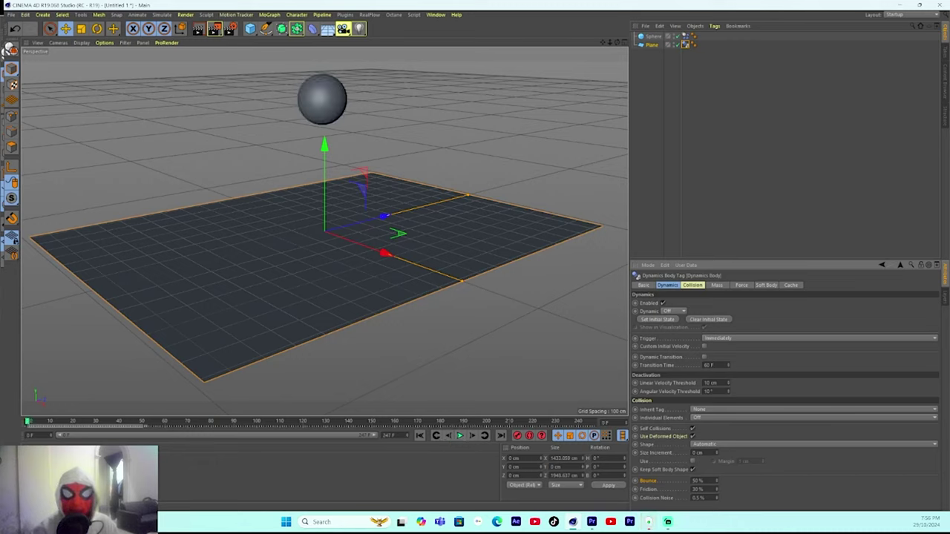
# - Create a new material and load unnamed (1).png from Downloads as its Color texture without copying the image to the project location
pyautogui.click(11, 49)
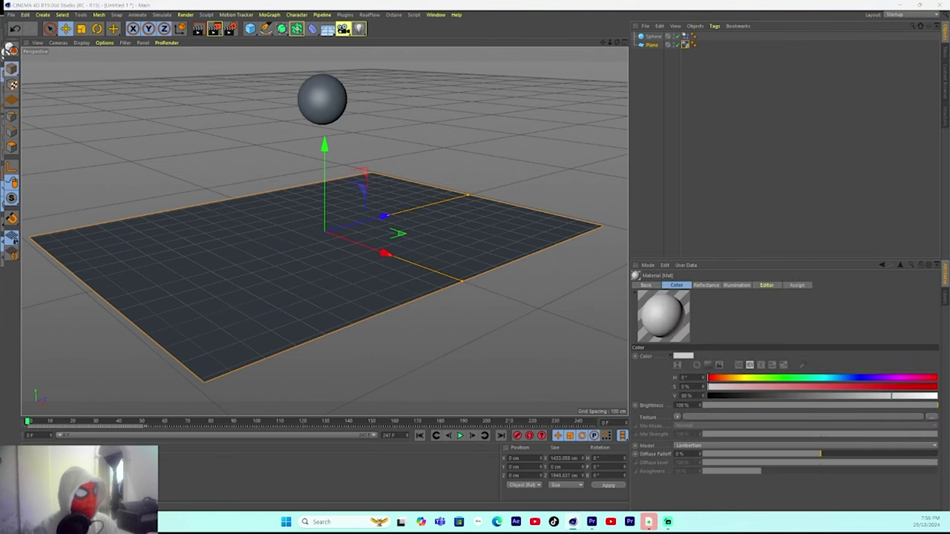
pyautogui.moveTo(164, 236); pyautogui.dragTo(190, 236)
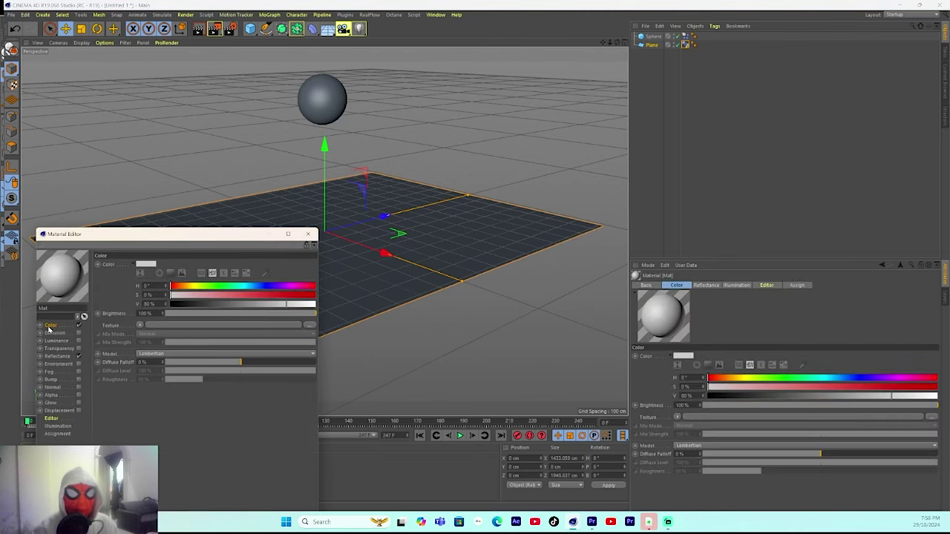
pyautogui.click(310, 327)
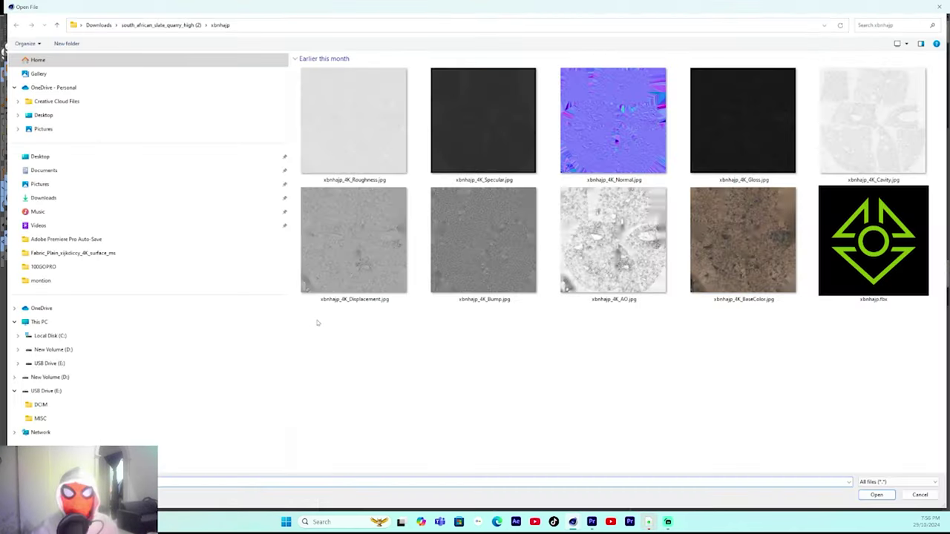
pyautogui.click(121, 200)
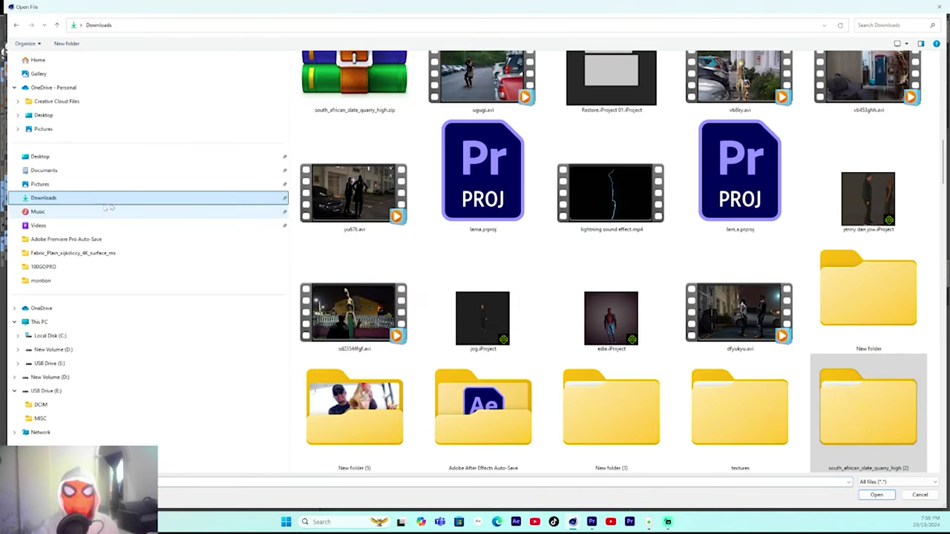
pyautogui.rightClick(522, 249)
pyautogui.moveTo(564, 257)
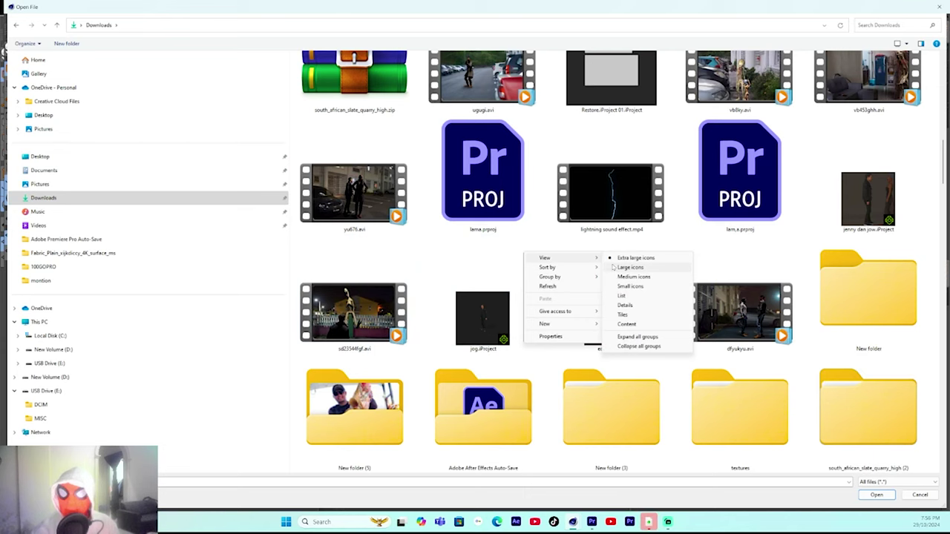
pyautogui.click(624, 268)
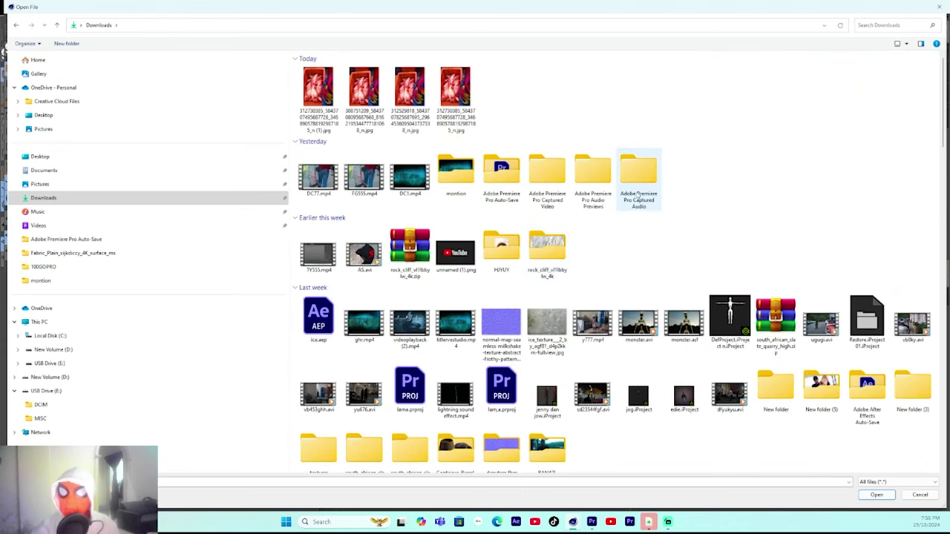
pyautogui.click(460, 253)
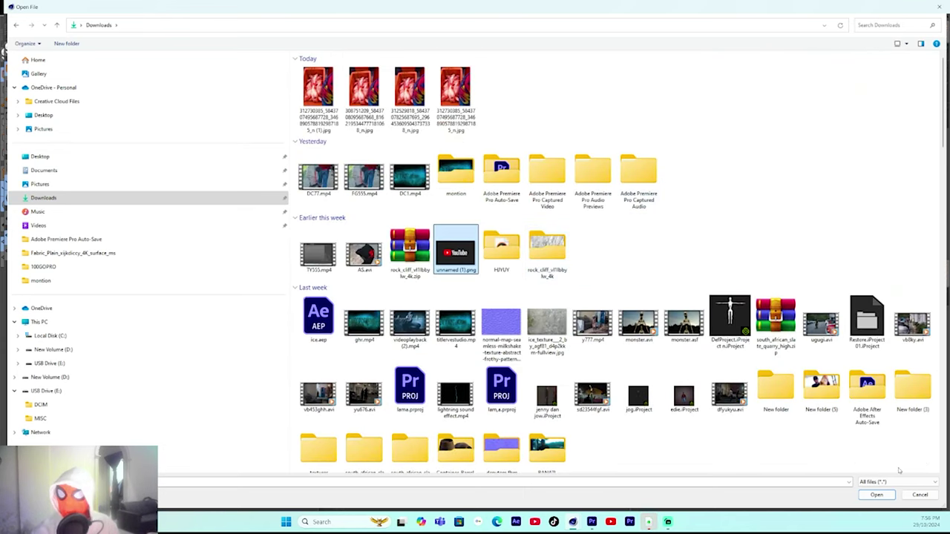
pyautogui.click(877, 495)
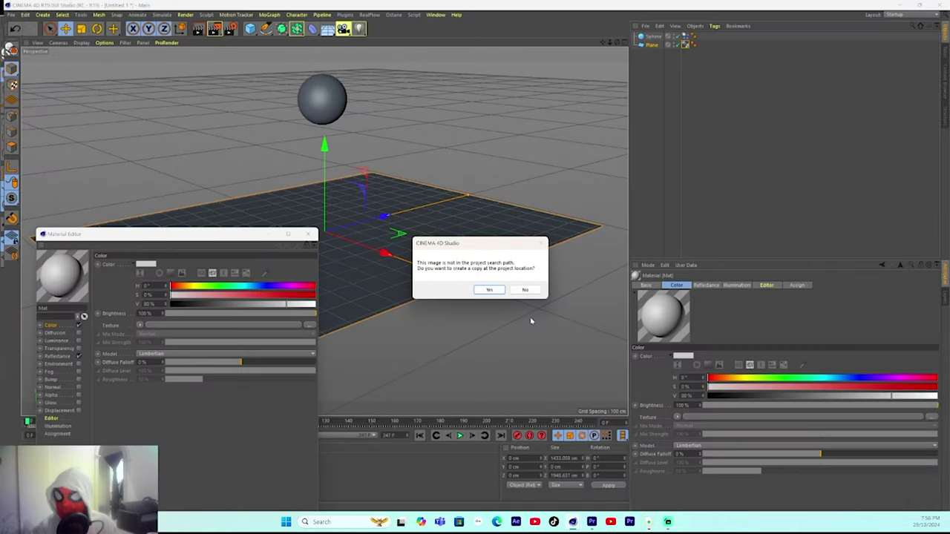
pyautogui.click(522, 291)
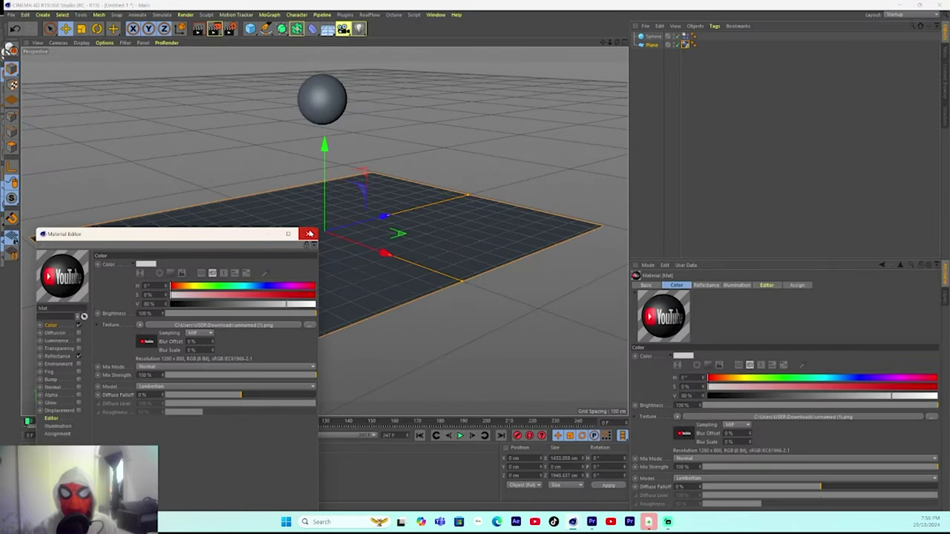
pyautogui.click(309, 234)
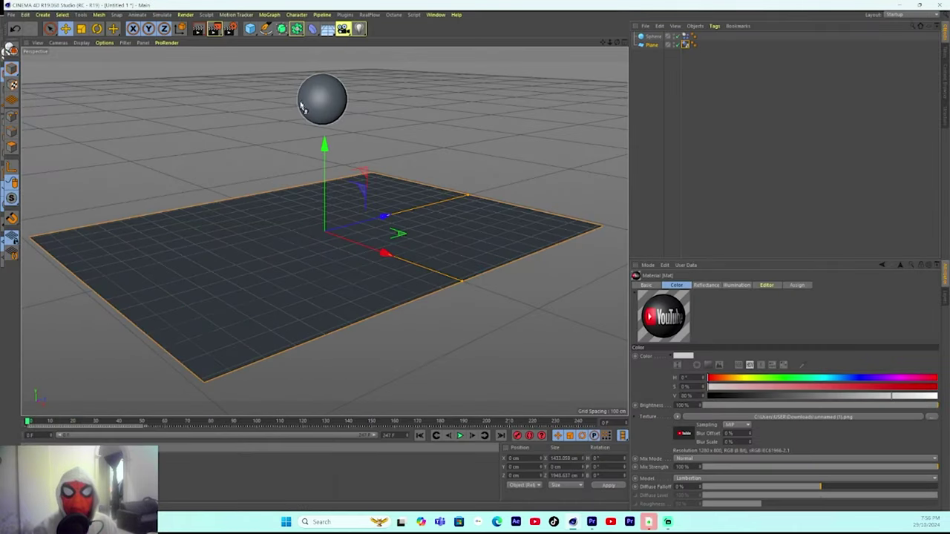
# - Apply the YouTube logo material to the sphere and rotate the sphere so the logo faces the view
pyautogui.moveTo(303, 104); pyautogui.dragTo(304, 104)
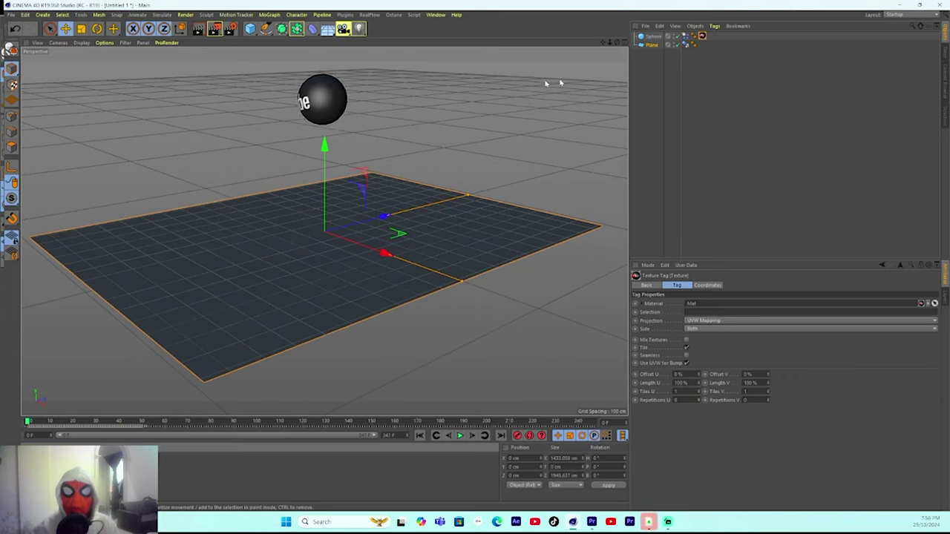
pyautogui.click(651, 36)
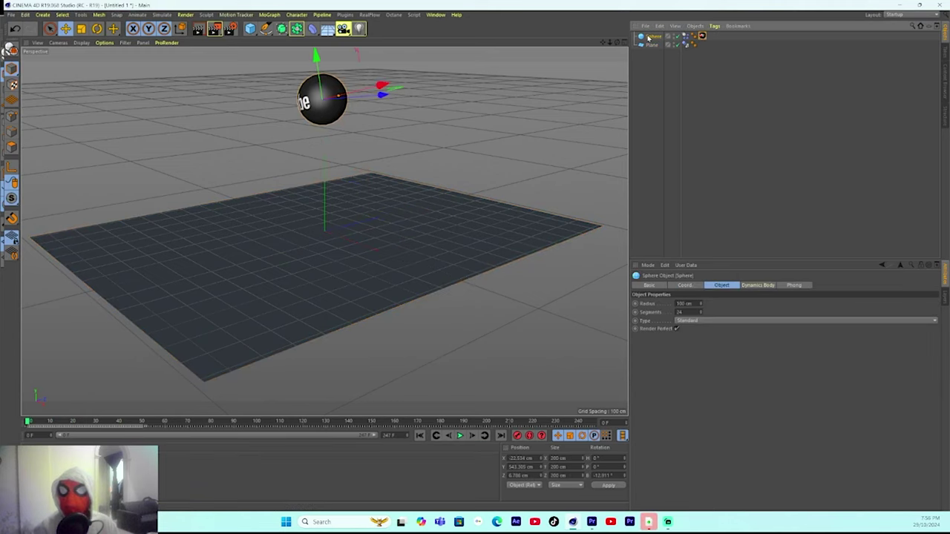
pyautogui.click(96, 28)
pyautogui.moveTo(371, 94); pyautogui.dragTo(458, 107)
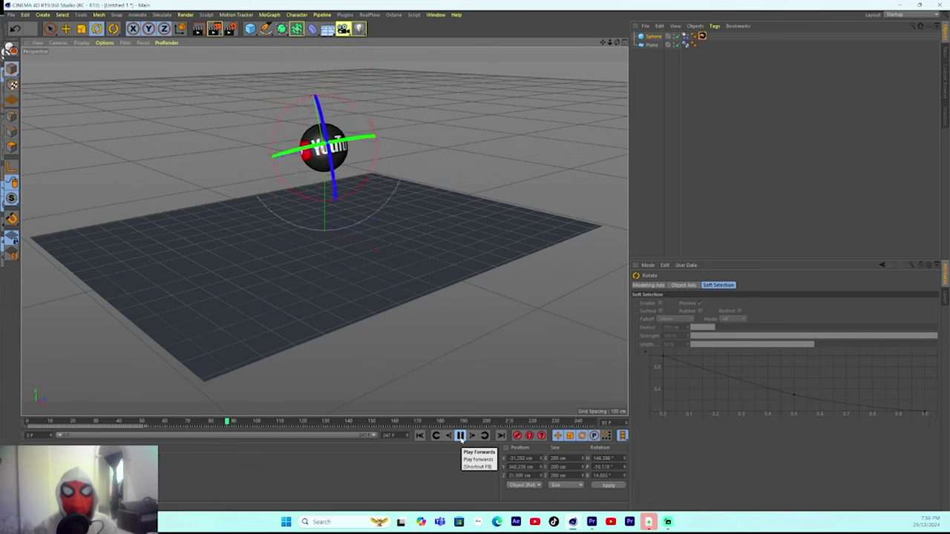
# - Stop playback at frame 91, render that frame to the Picture Viewer, and move the viewer aside
pyautogui.click(461, 435)
pyautogui.click(214, 28)
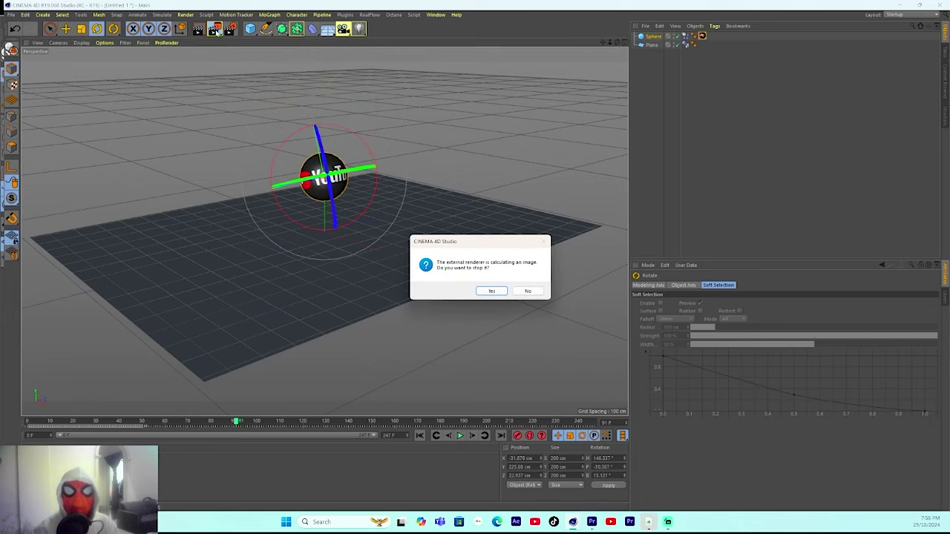
pyautogui.click(491, 291)
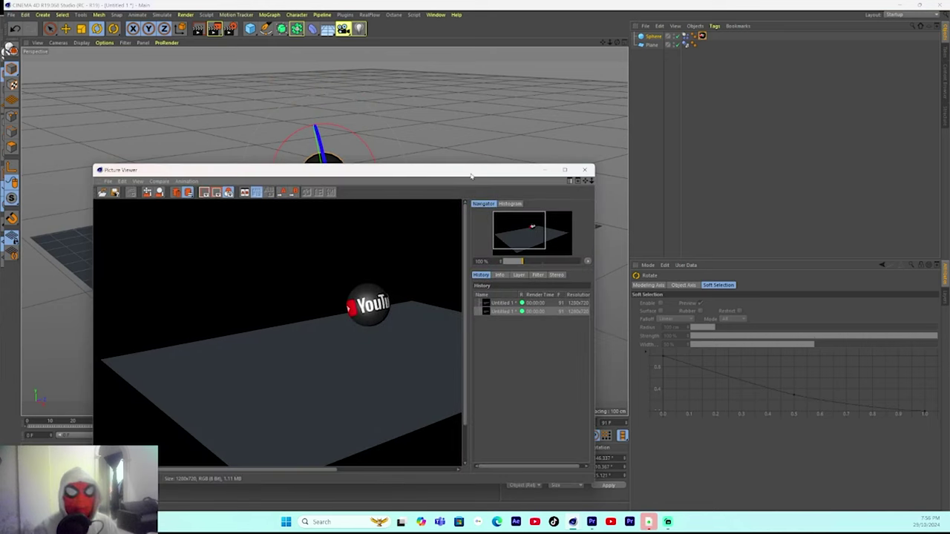
pyautogui.moveTo(473, 169); pyautogui.dragTo(2, 33)
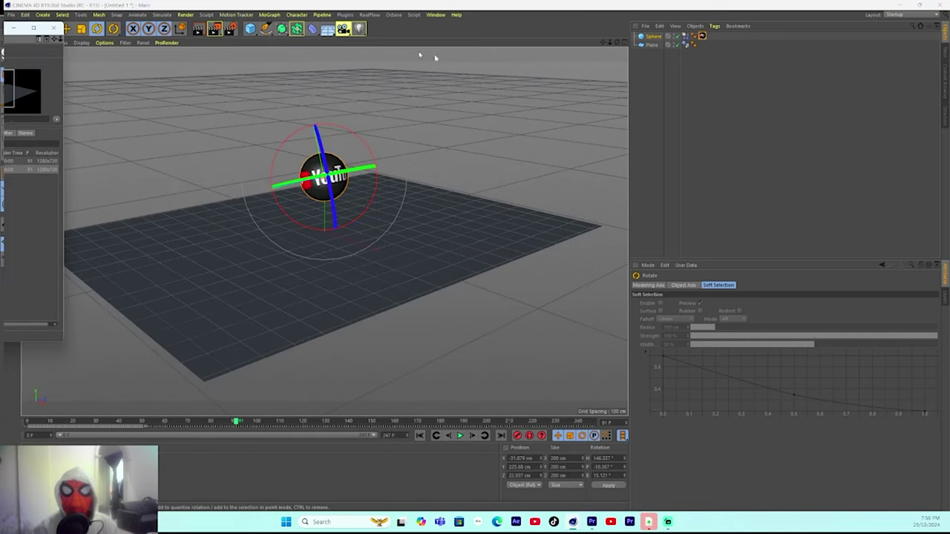
# - Add a Physical Sky to the scene, render the current frame to the Picture Viewer again, and close the viewer
pyautogui.click(327, 30)
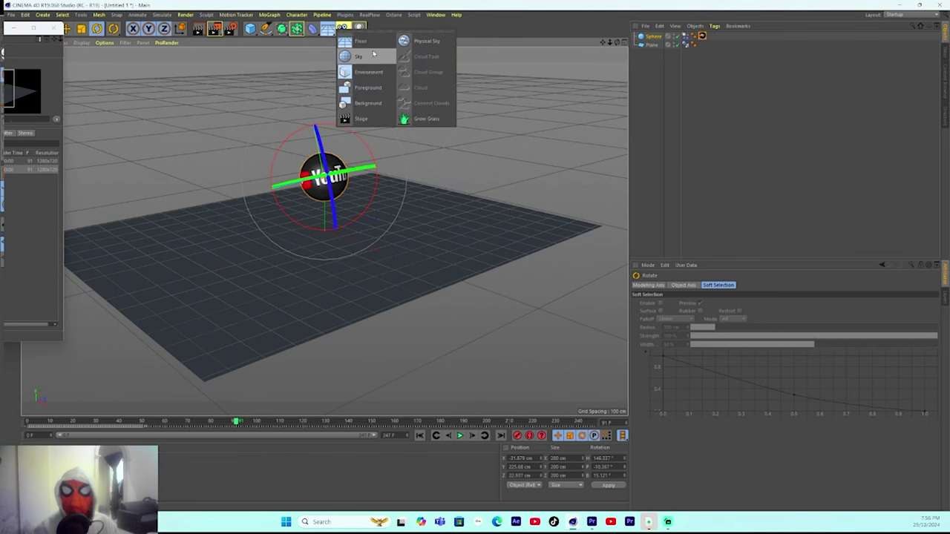
pyautogui.click(423, 41)
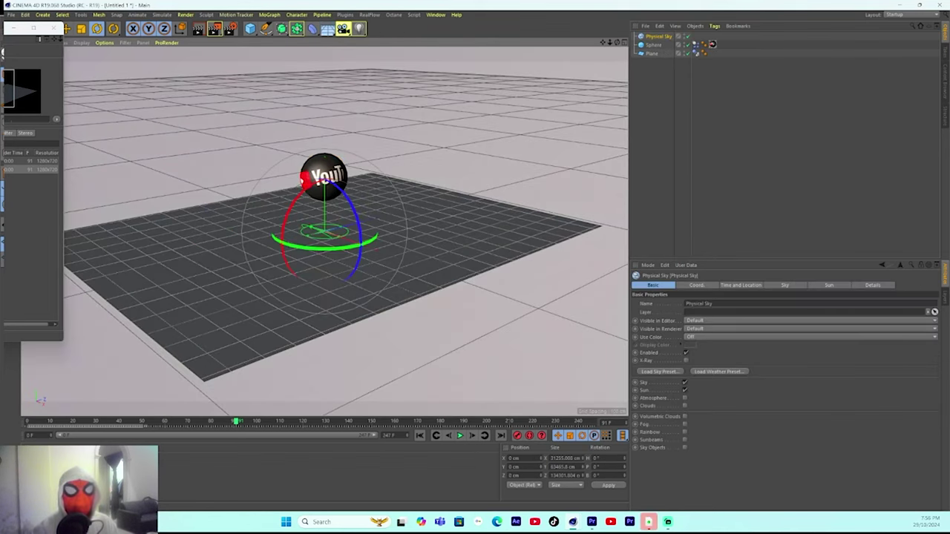
pyautogui.hotkey('shift', 'r')
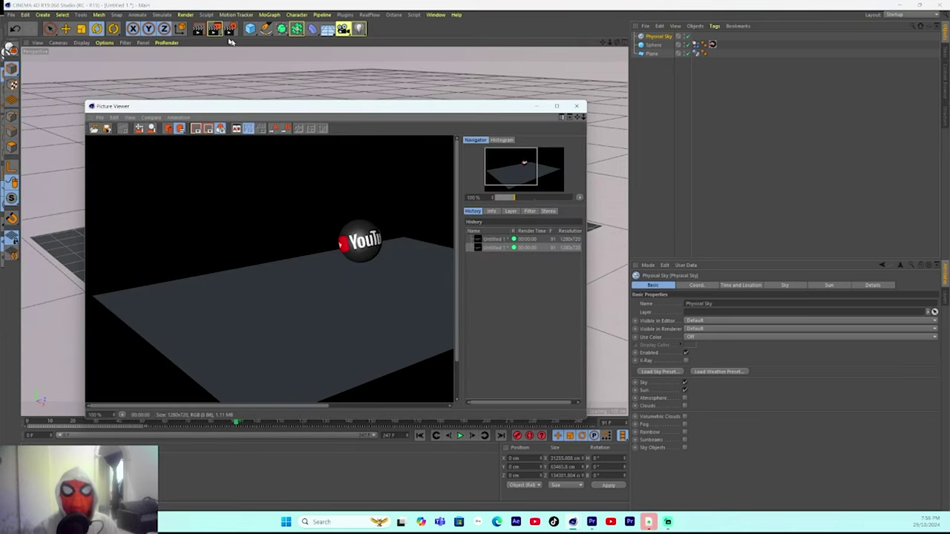
pyautogui.click(214, 28)
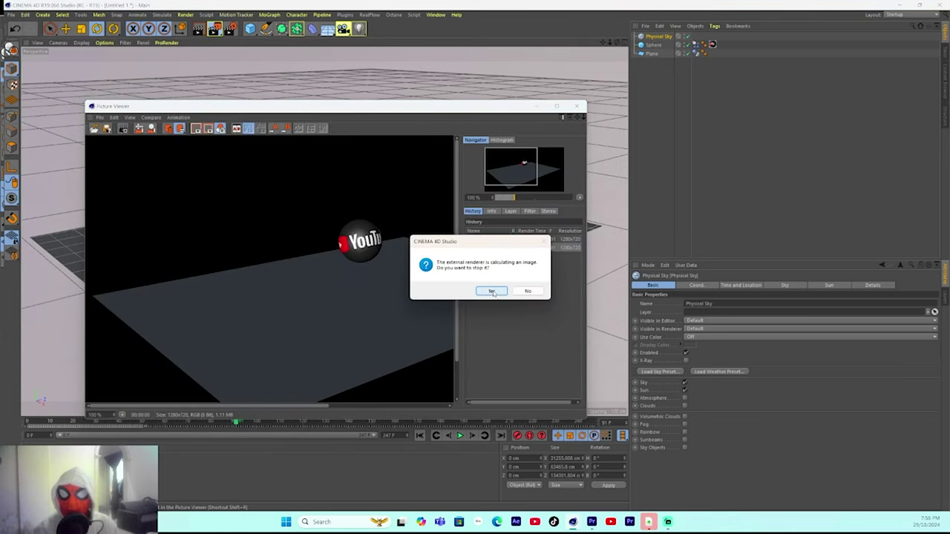
pyautogui.click(491, 291)
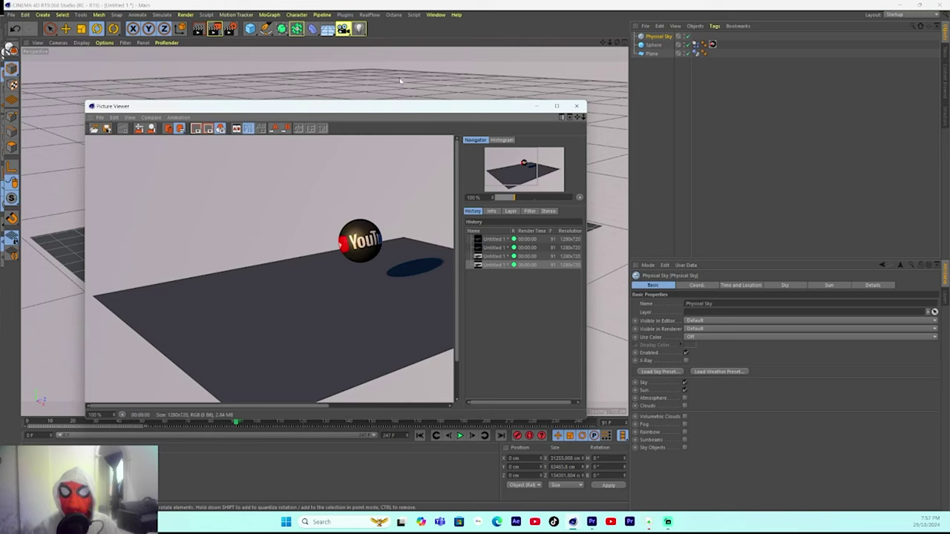
pyautogui.click(577, 107)
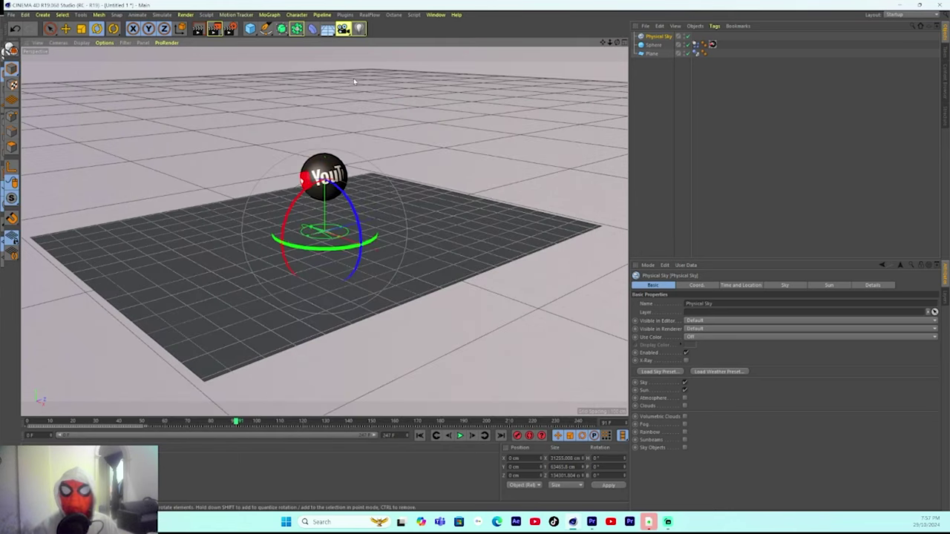
# - Add a Background object to the scene, play the bouncing simulation, and stop it at frame 110
pyautogui.click(328, 28)
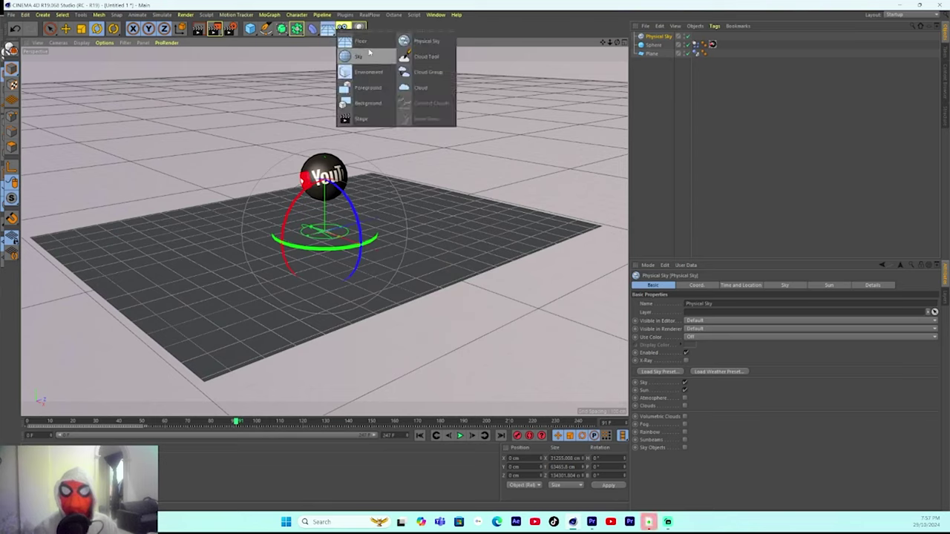
pyautogui.click(375, 102)
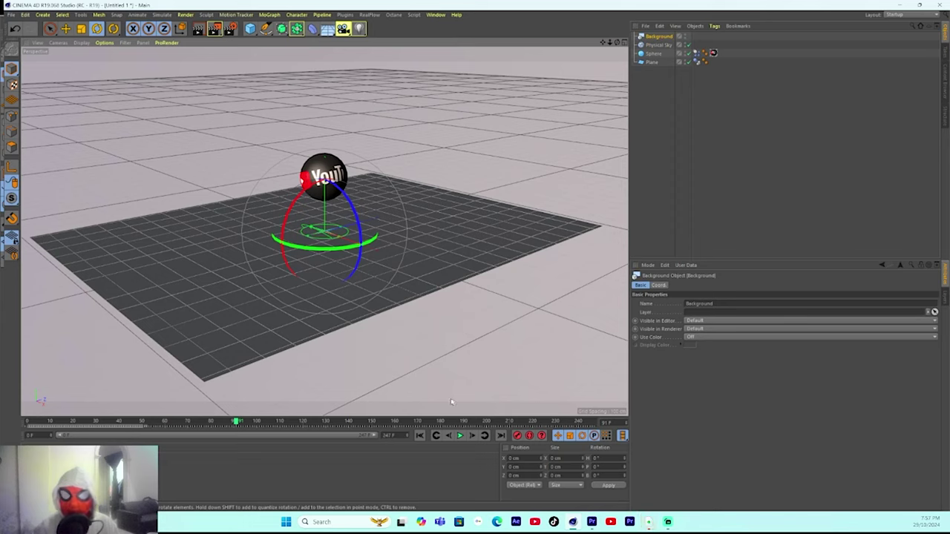
pyautogui.click(461, 436)
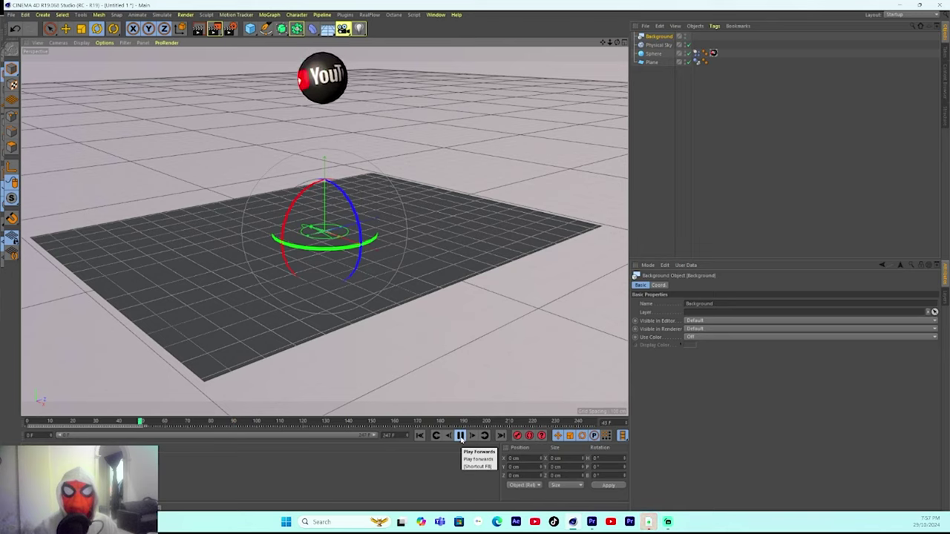
pyautogui.click(461, 436)
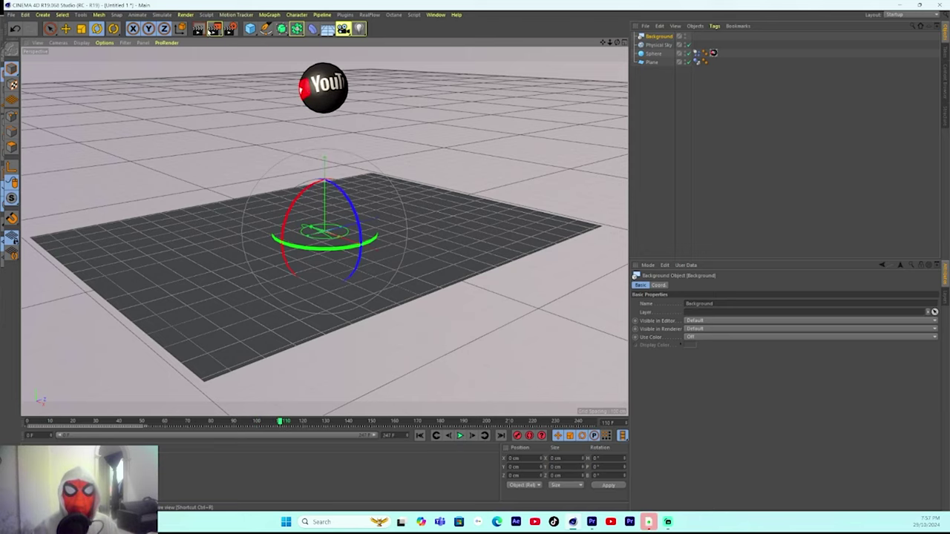
# - Render frame 110 to the Picture Viewer, move the timeline to frame 71, and close the viewer
pyautogui.click(214, 29)
pyautogui.click(214, 29)
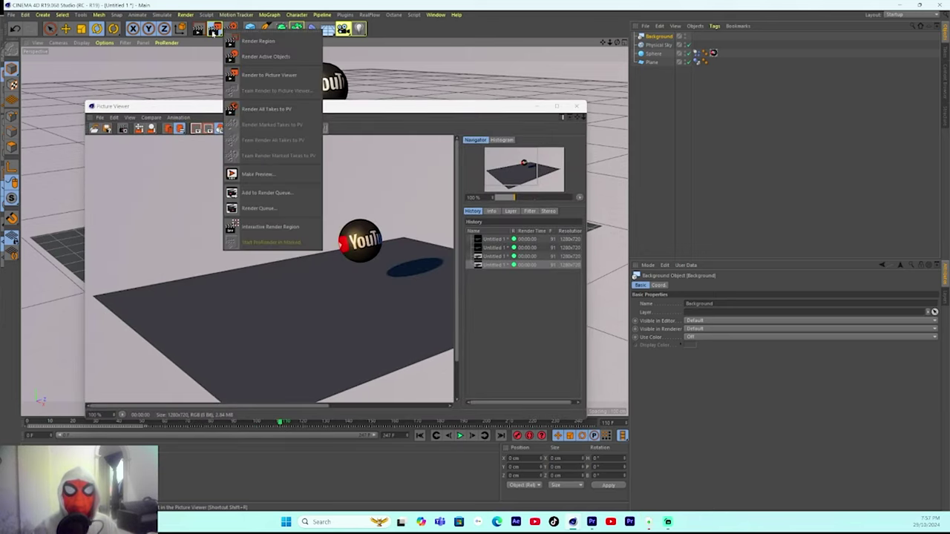
pyautogui.click(361, 116)
pyautogui.click(378, 116)
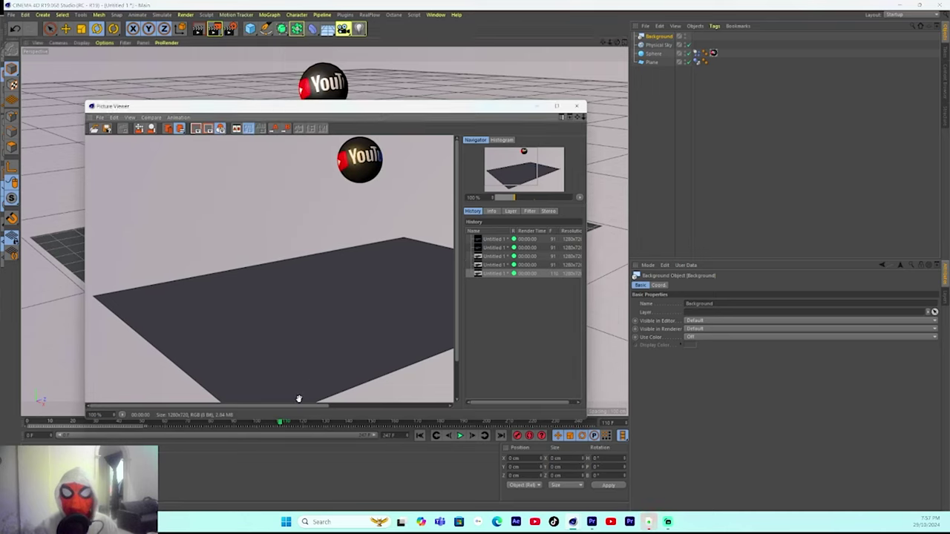
pyautogui.click(278, 428)
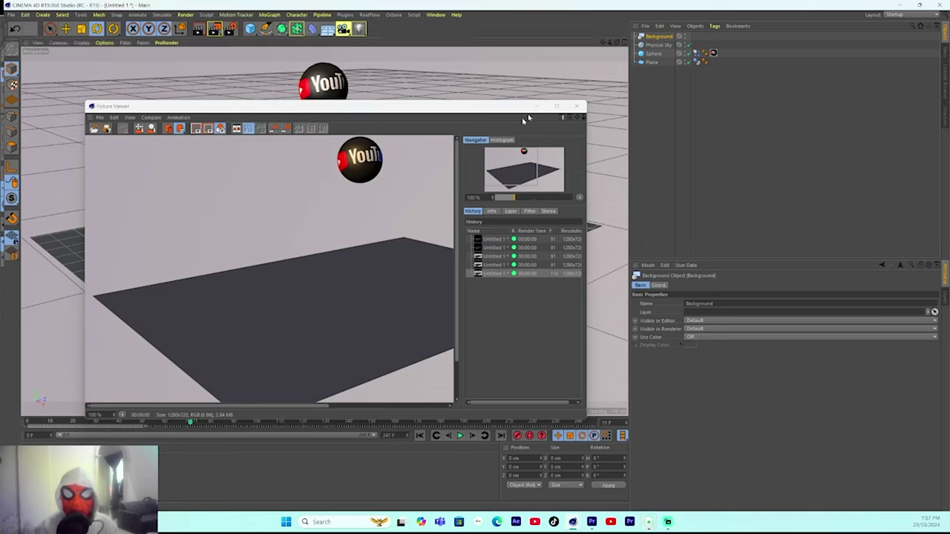
pyautogui.click(577, 105)
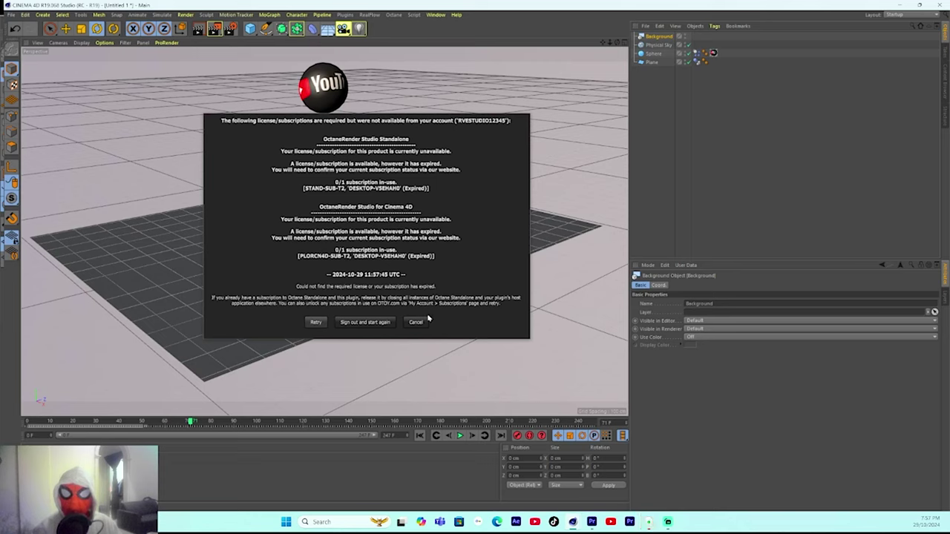
# - Try the Octane Live Viewer after cancelling its license dialog, close the viewer, and acknowledge the plugin error
pyautogui.click(415, 322)
pyautogui.click(534, 293)
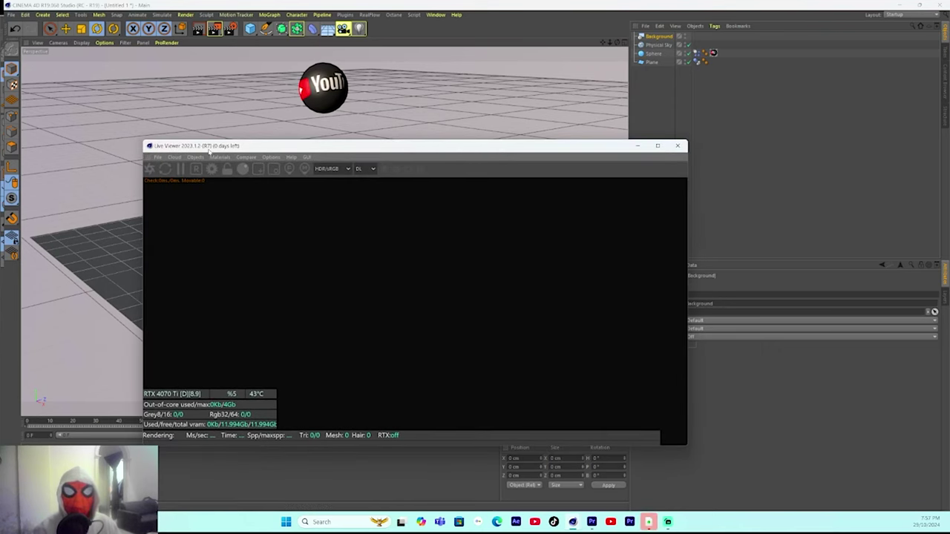
pyautogui.moveTo(267, 150); pyautogui.dragTo(398, 130)
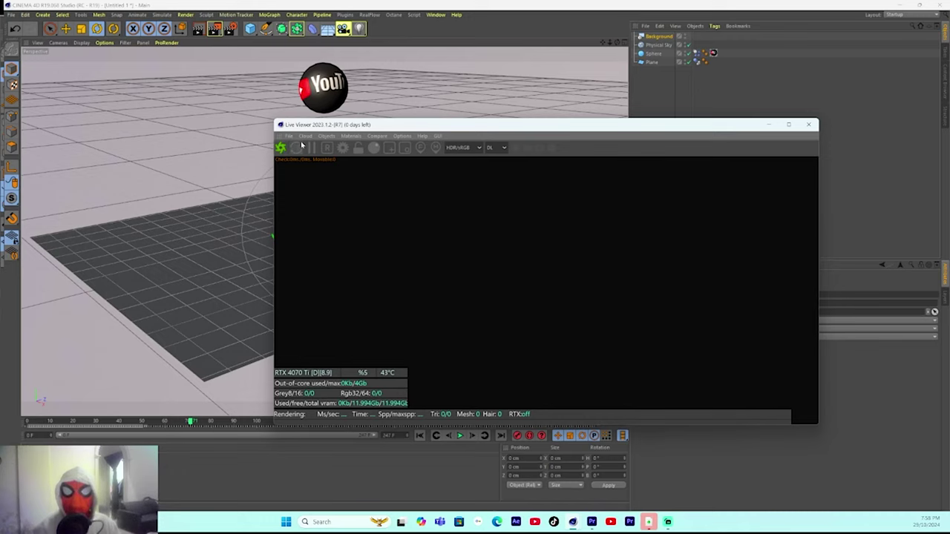
pyautogui.click(809, 127)
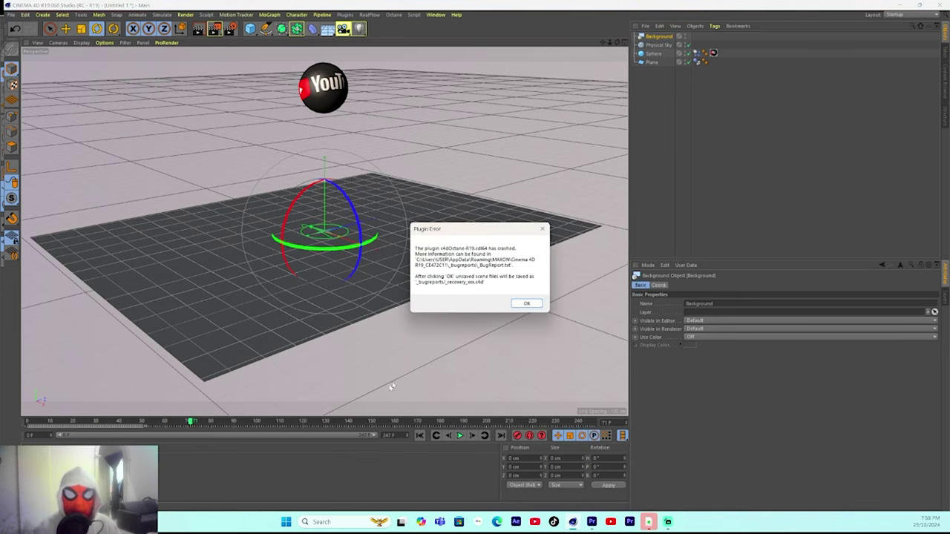
pyautogui.click(526, 303)
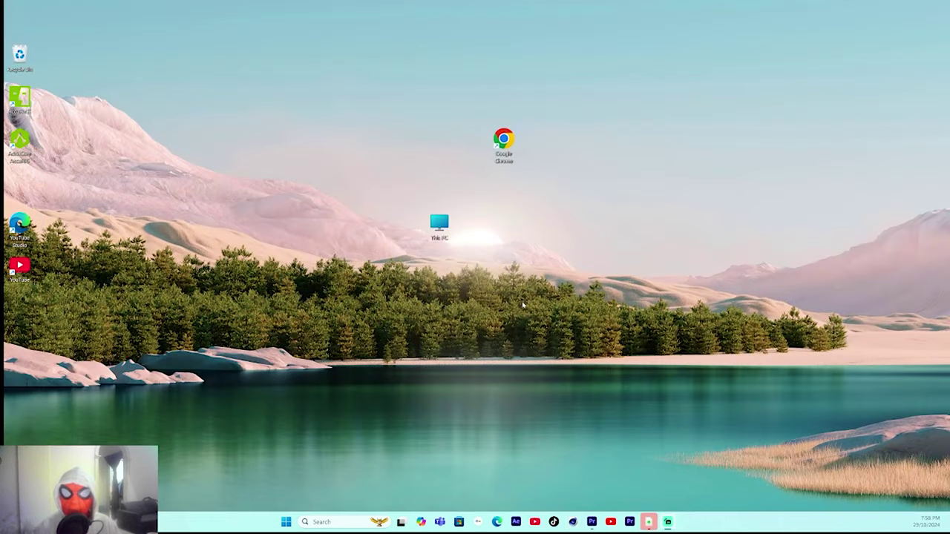